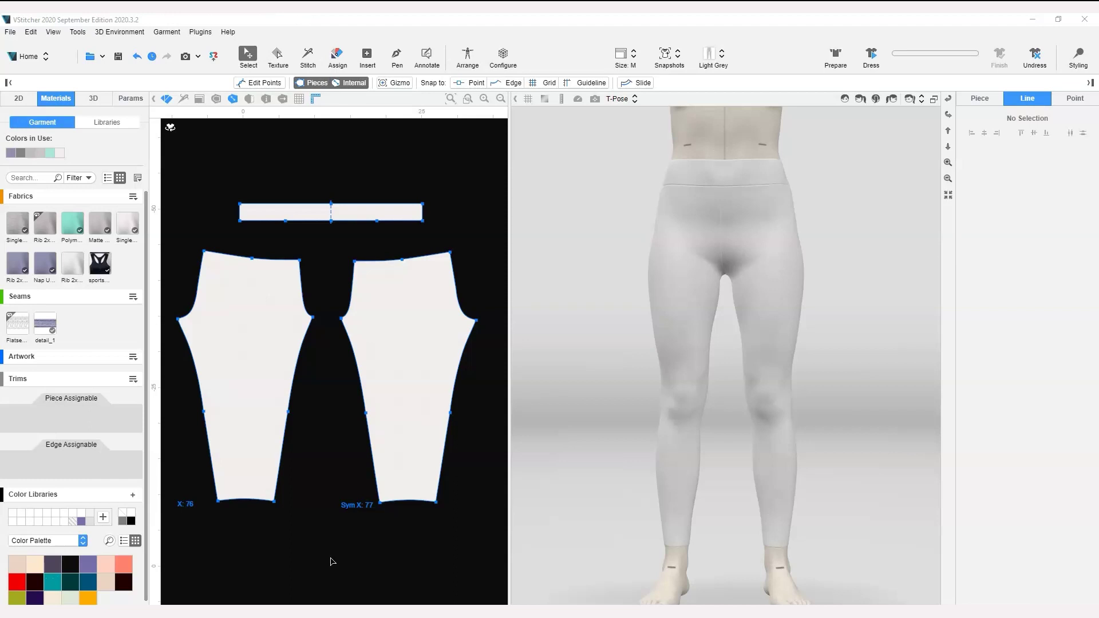
Zoom in on the leggings' waist and check the stitch construction type of the waistband's top edge.
drag(817, 168, 559, 337)
scroll(648, 298, up, 5)
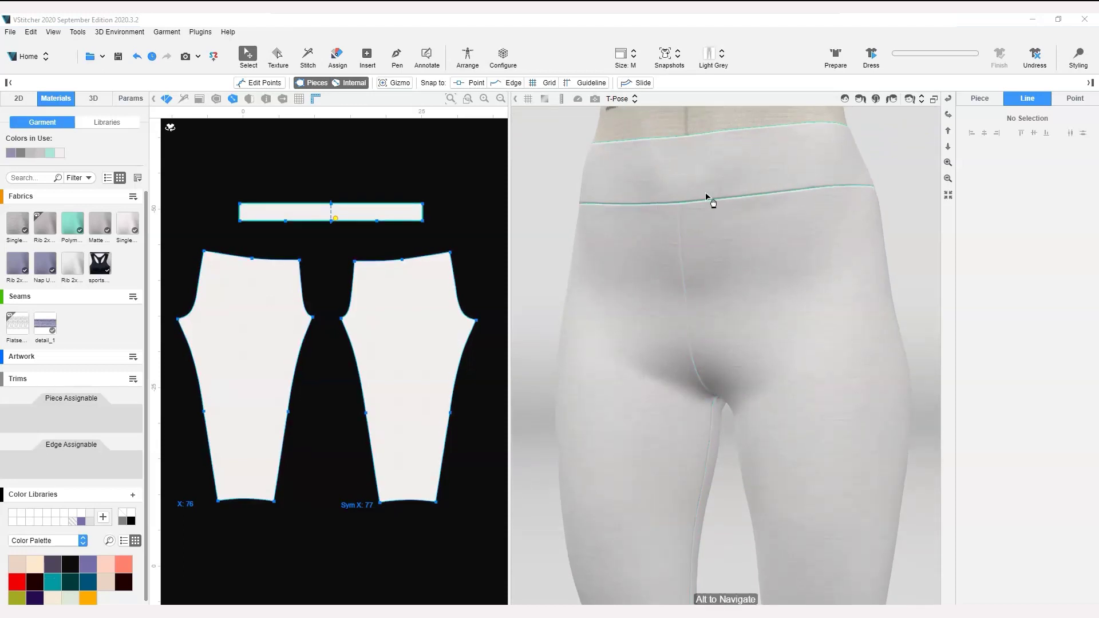
scroll(923, 369, down, 1)
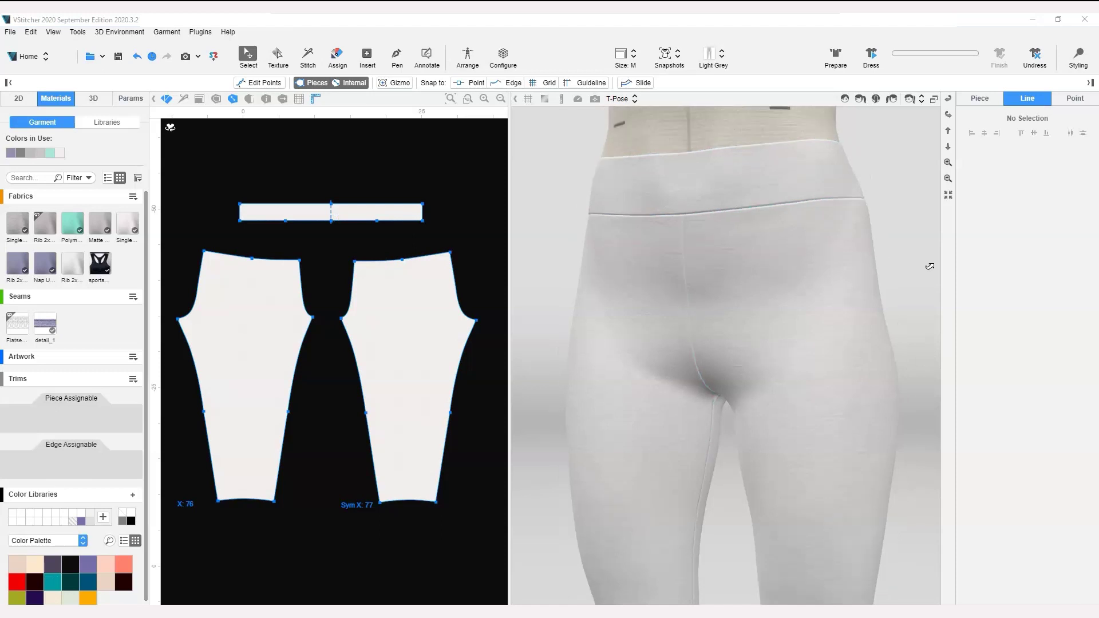
click(908, 248)
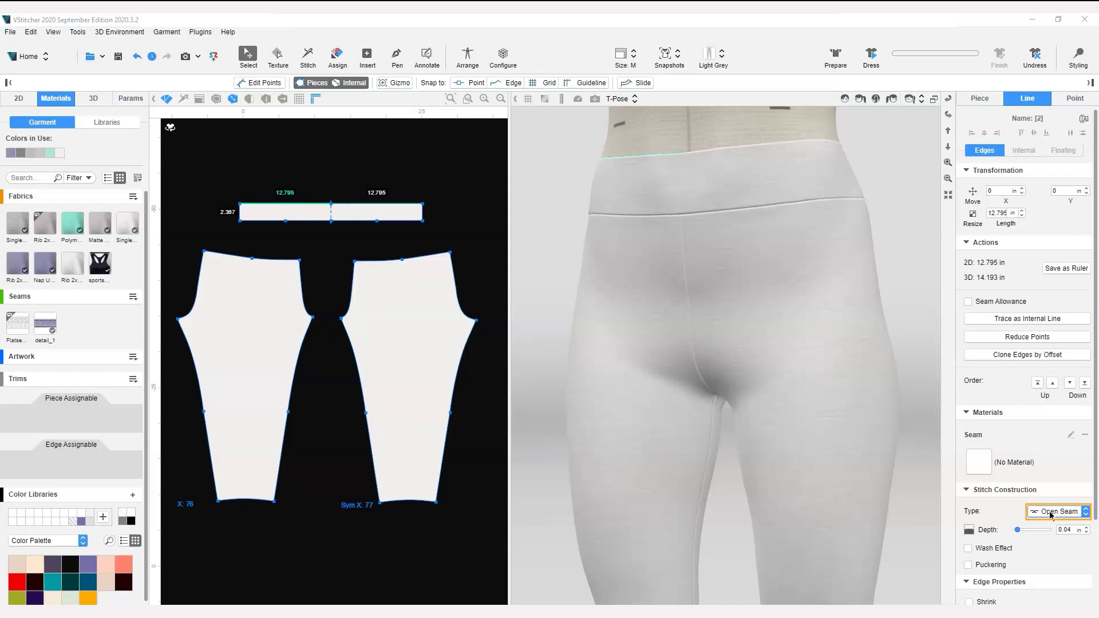
click(186, 178)
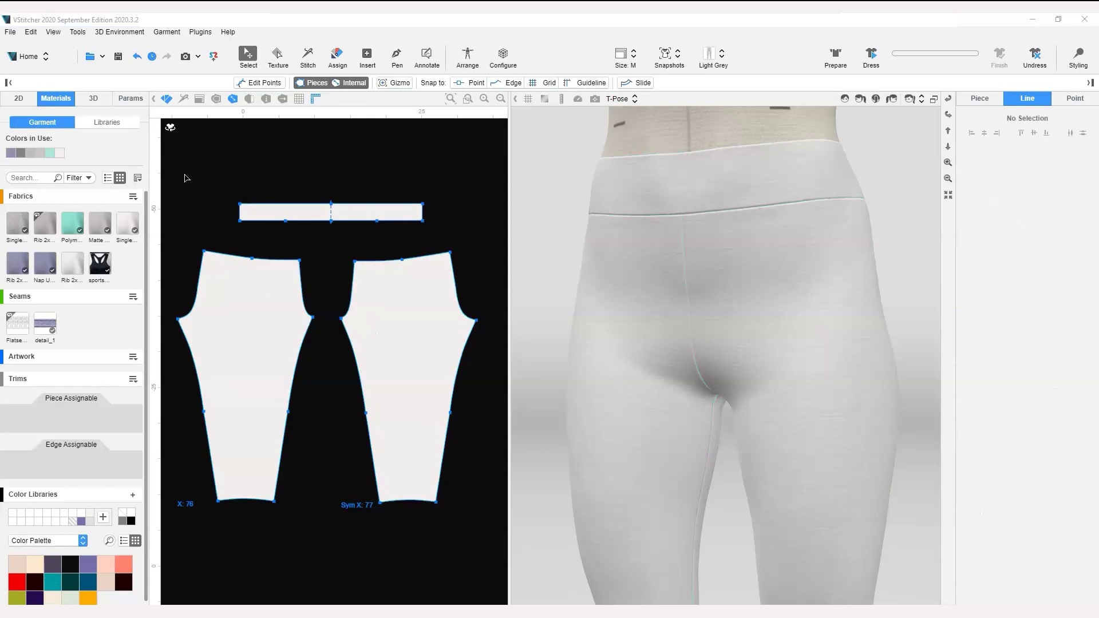
Set the stitch construction type of all the leggings' pattern edges to Flat Seam.
drag(173, 174, 507, 537)
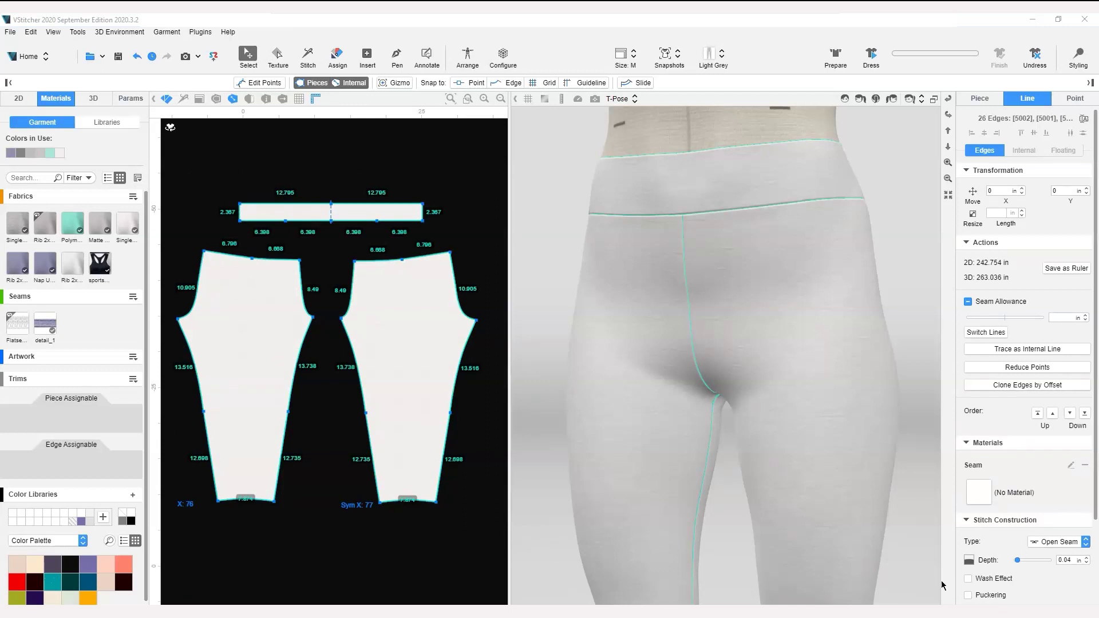
click(1075, 547)
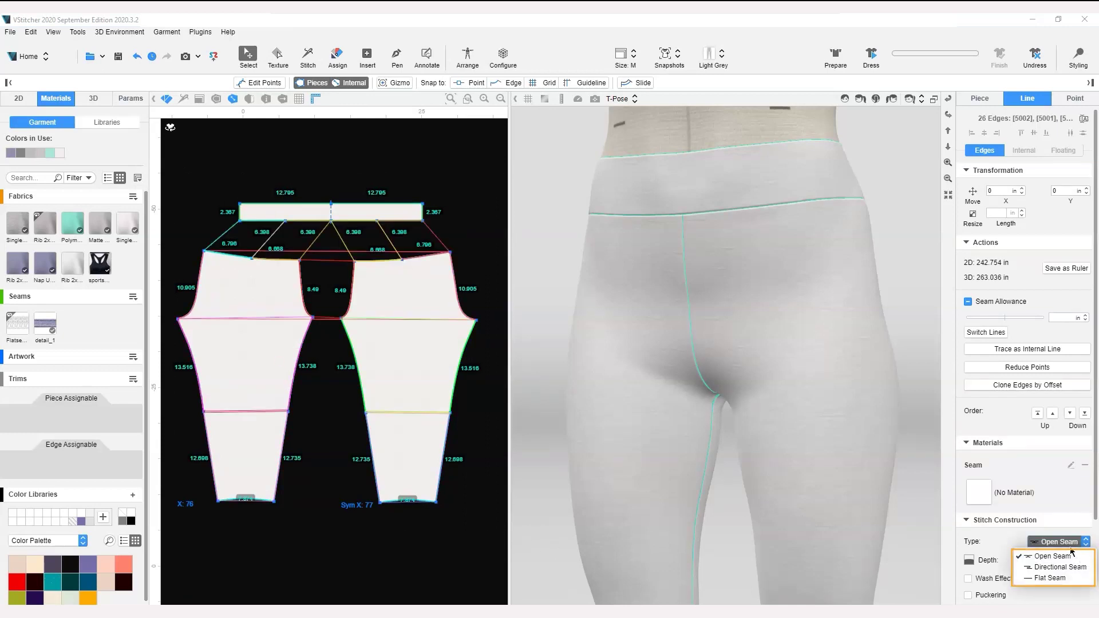
click(1046, 578)
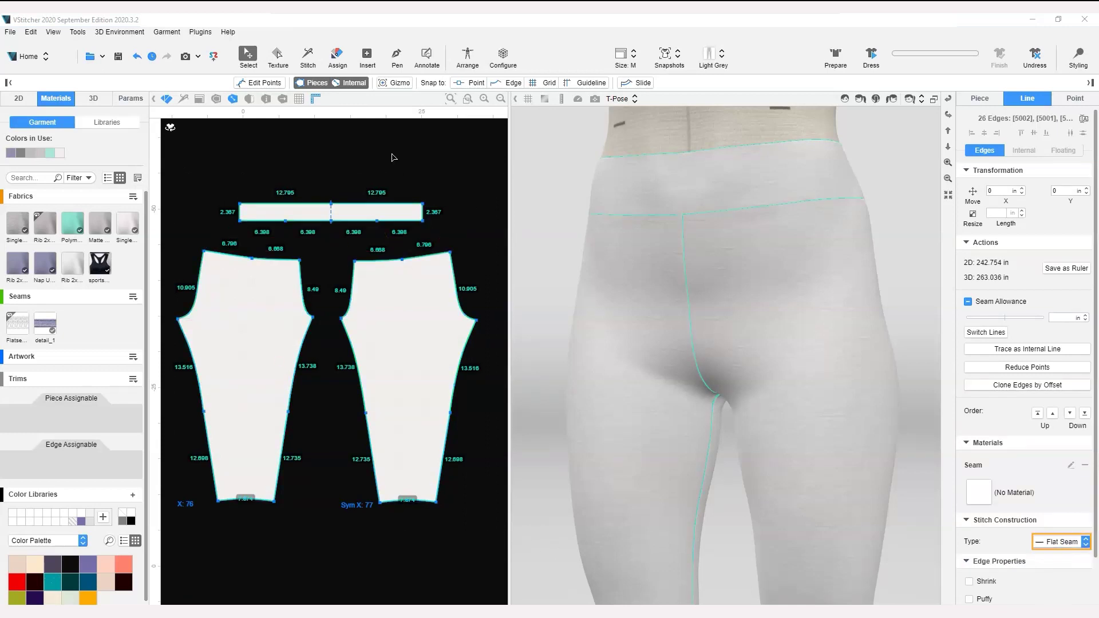
click(440, 173)
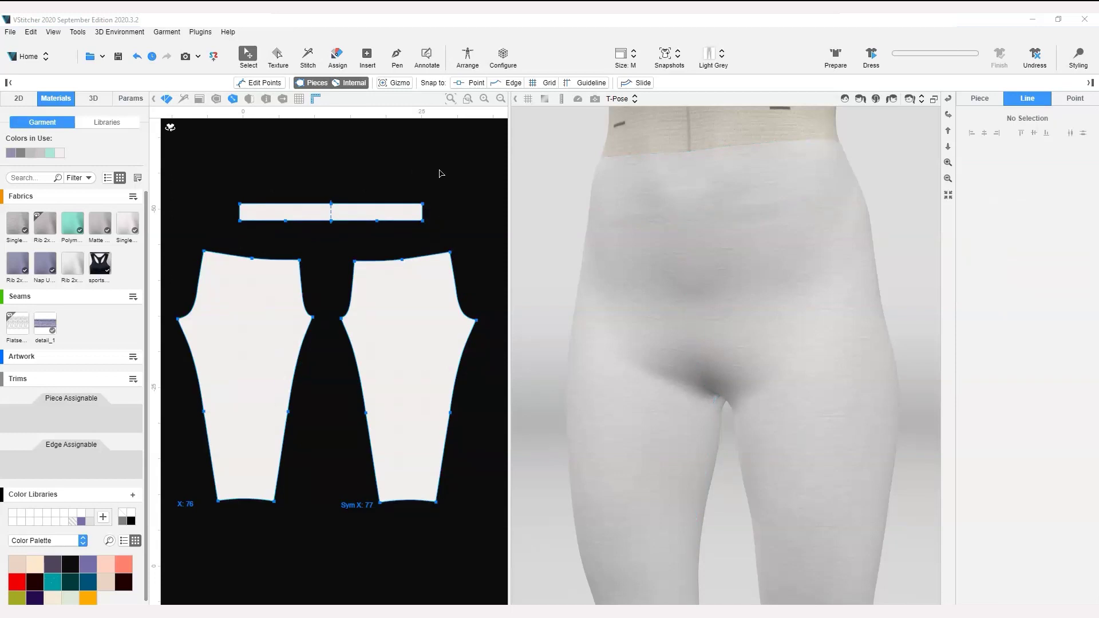
scroll(846, 454, down, 5)
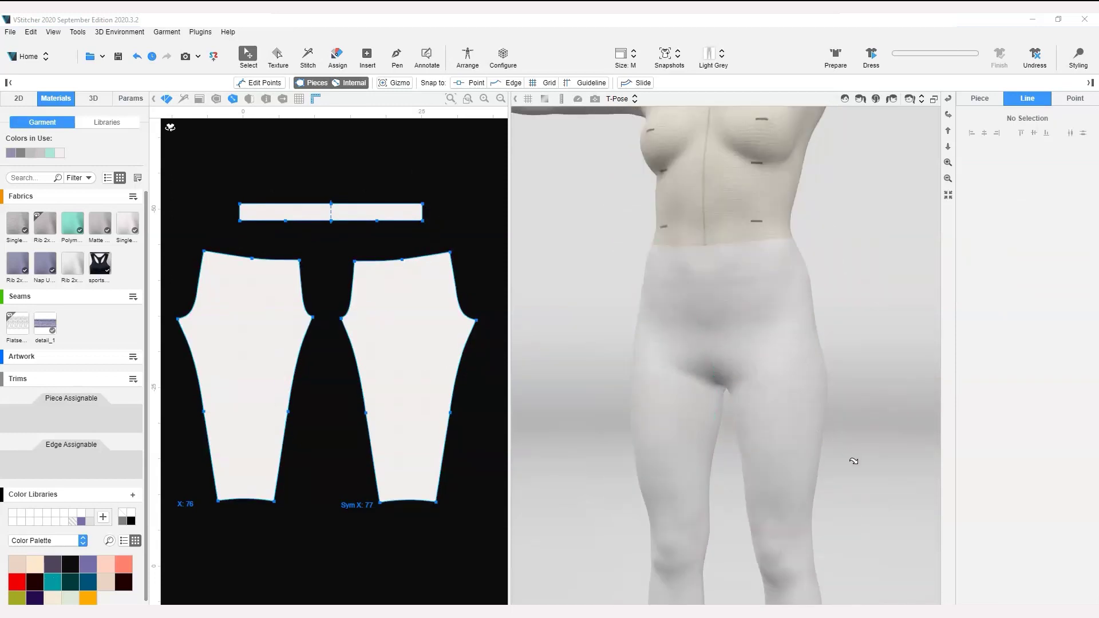
drag(883, 540, 582, 353)
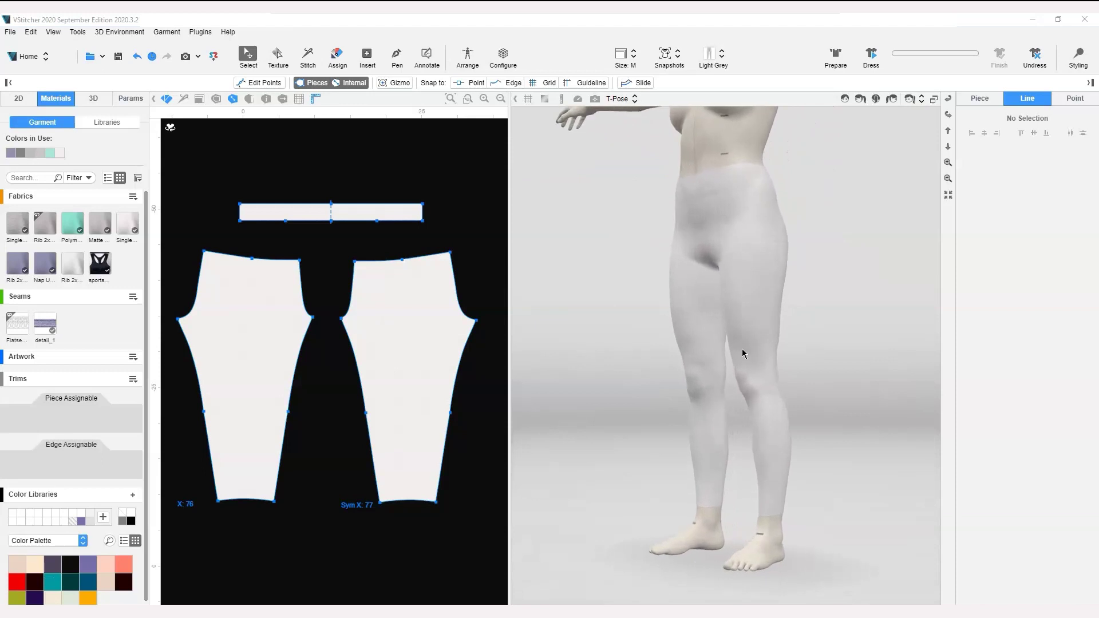
With the Pen tool, draw a curved internal line on the right leg piece from the waist edge to the front inseam.
click(397, 56)
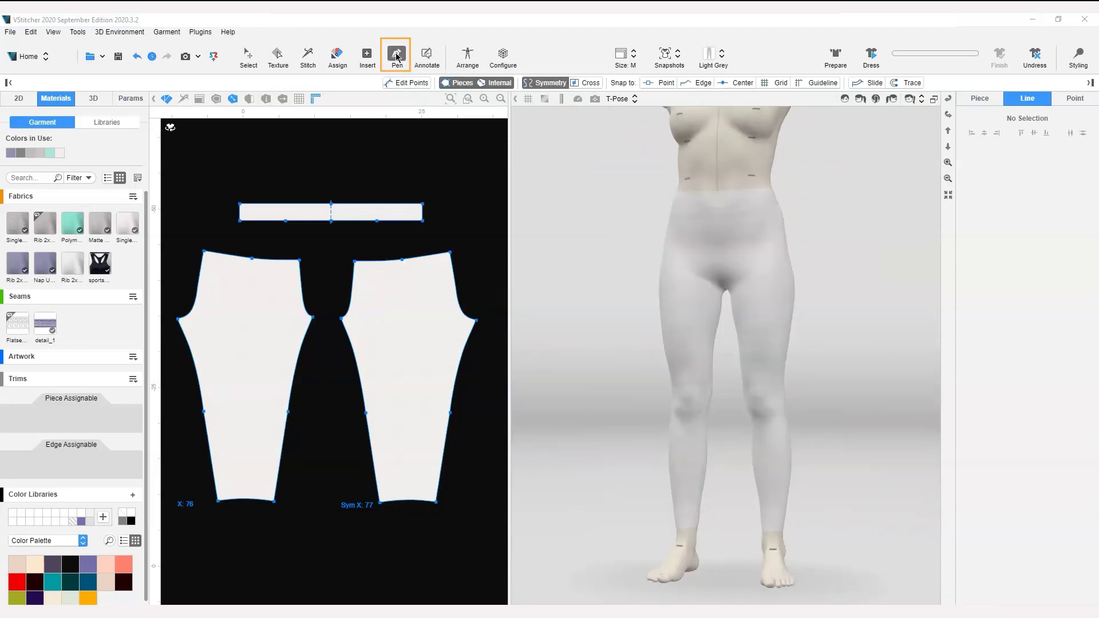
drag(867, 351, 866, 349)
scroll(413, 345, up, 1)
click(166, 101)
click(386, 250)
drag(388, 325, 367, 353)
click(350, 368)
key(Escape)
Draw a second curved internal line about 19 in long from the back rise to the back inseam of the right leg piece.
click(459, 268)
drag(423, 285, 422, 299)
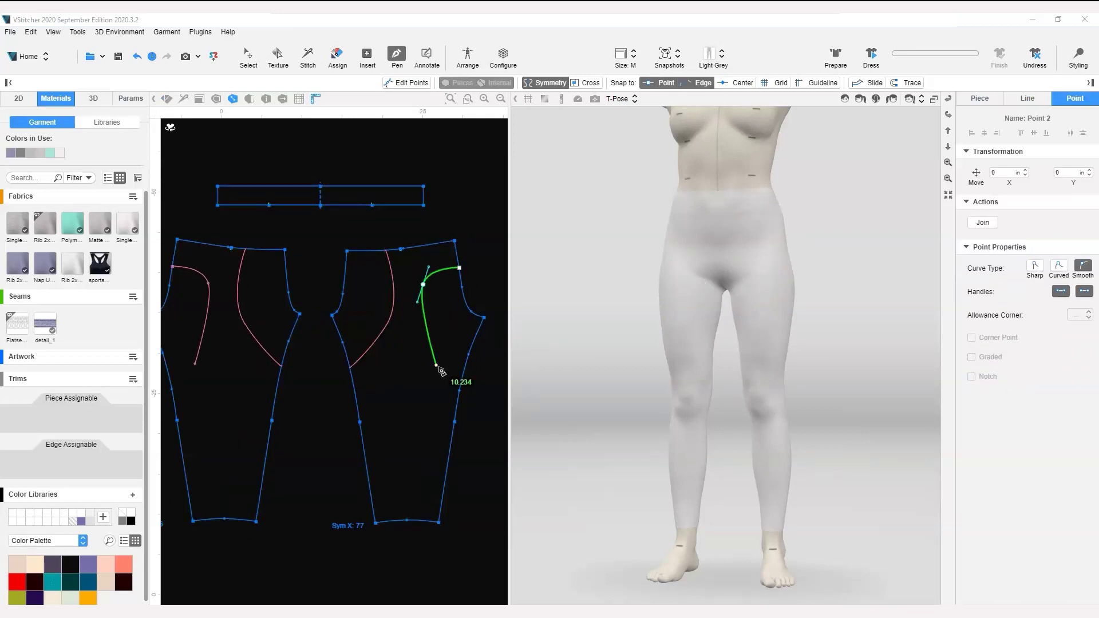
drag(460, 384, 473, 393)
key(Escape)
Draw an arched internal line across the thigh of the right leg piece, from the front inseam to the back inseam.
click(357, 402)
drag(404, 368, 423, 373)
click(455, 411)
key(Escape)
scroll(432, 353, down, 2)
key(Escape)
Turn on Cut Mark for the three internal lines on the right leg piece.
click(445, 285)
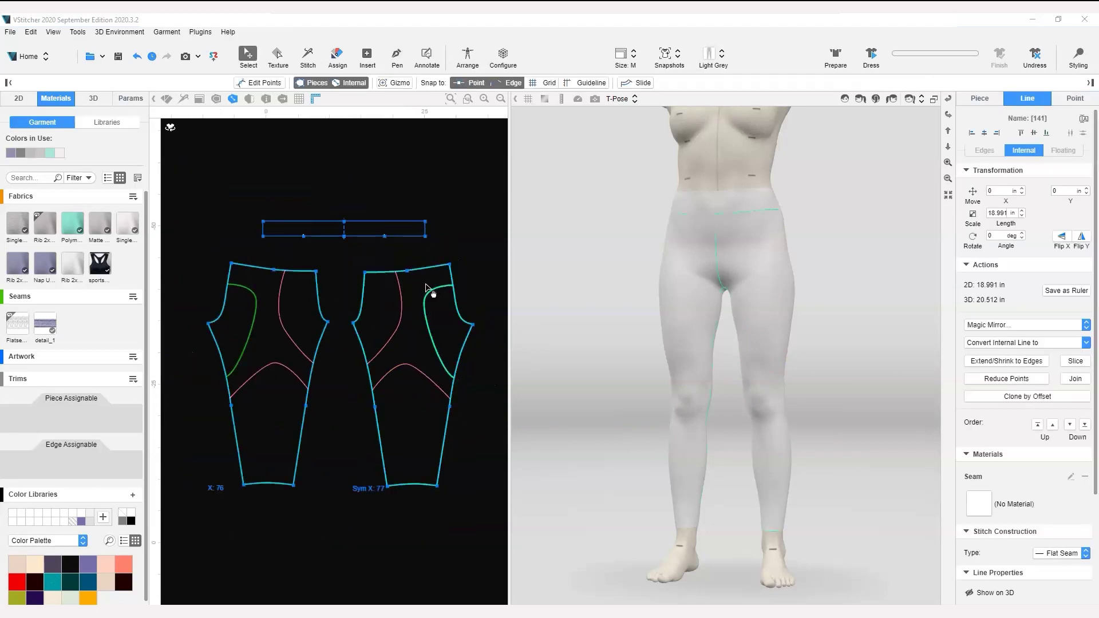
shift+click(402, 299)
shift+click(404, 367)
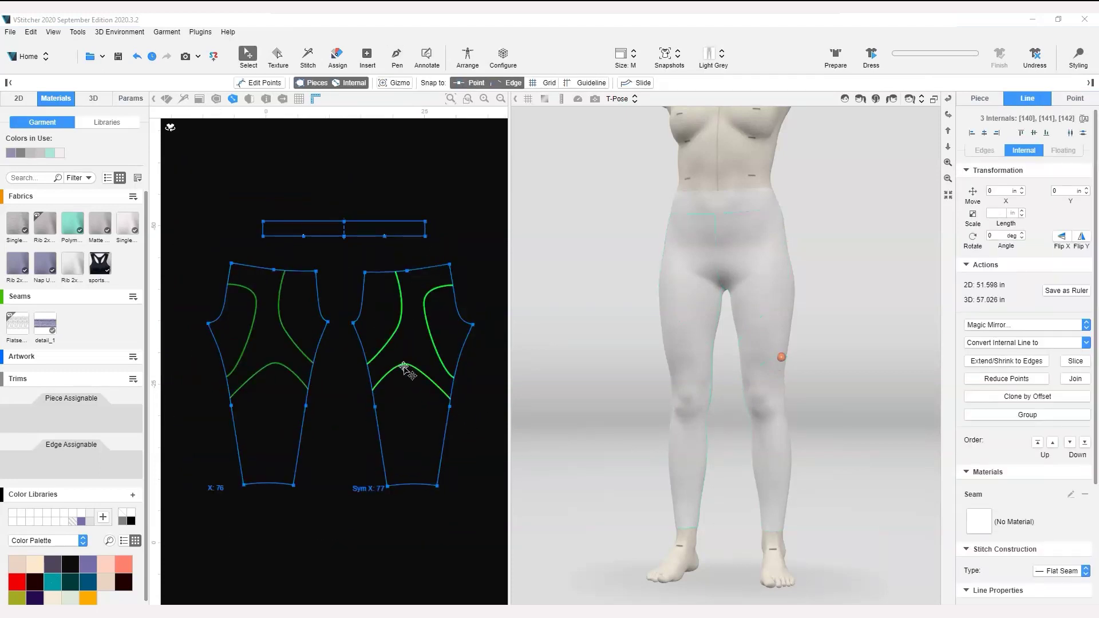
scroll(996, 504, down, 3)
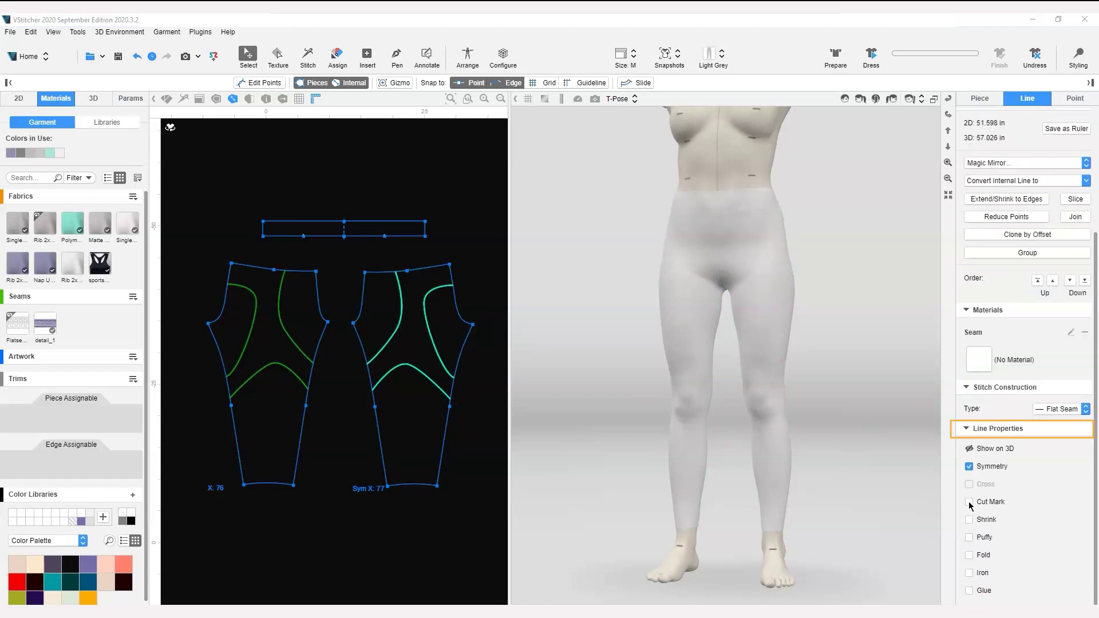
click(969, 502)
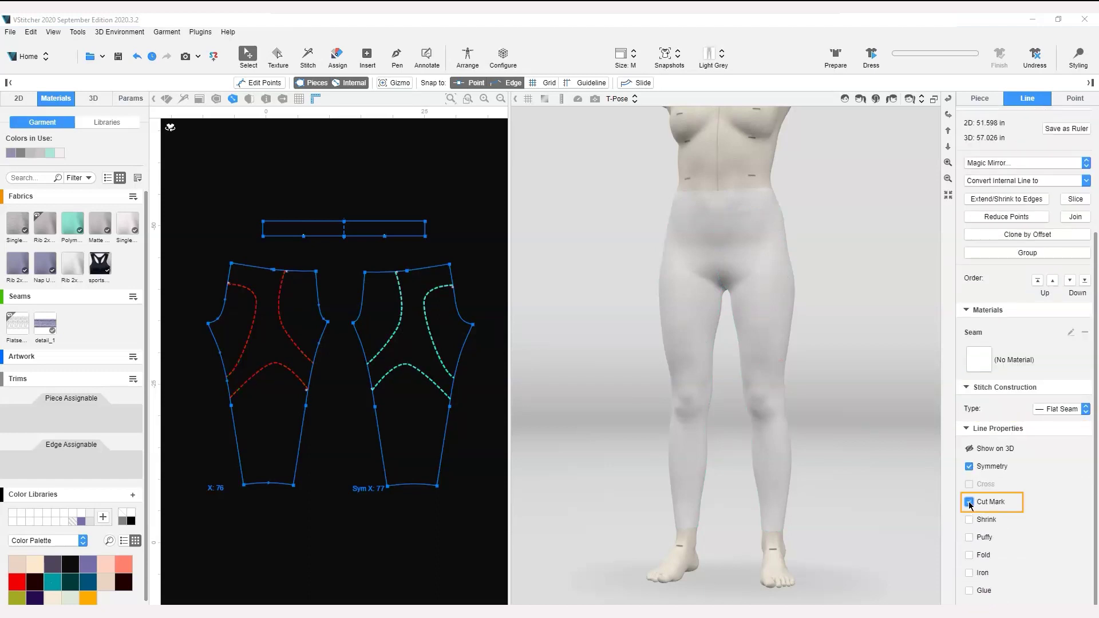
Show the fabrics on the 2D pieces and apply the purple Rib 2x fabric to the panel between the right leg piece's three cut lines.
drag(891, 374, 819, 375)
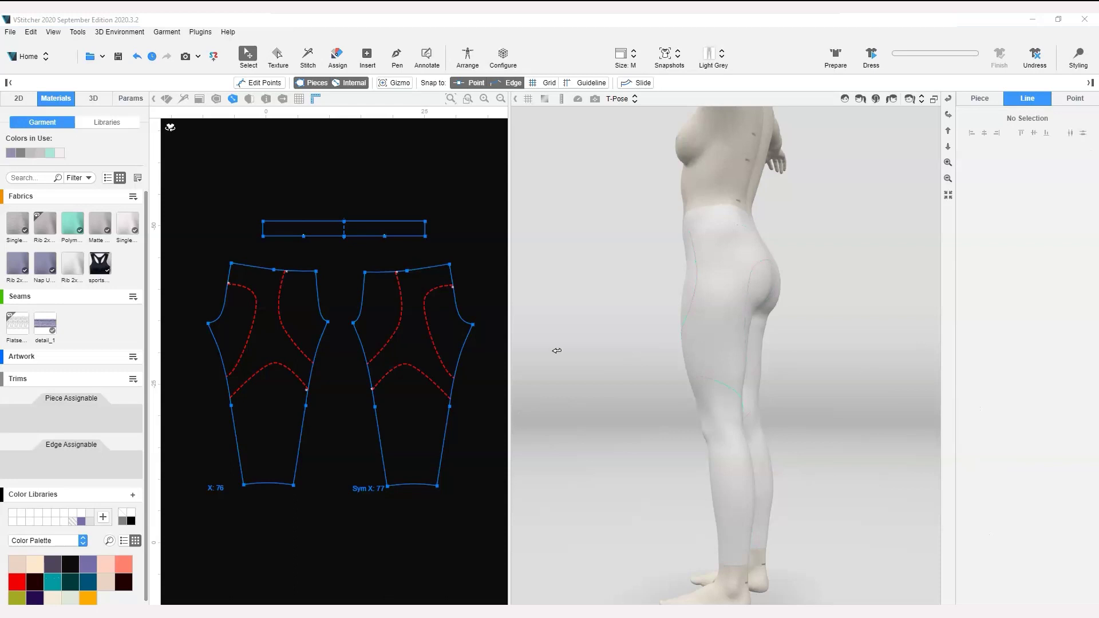
drag(557, 349, 920, 292)
drag(921, 291, 936, 282)
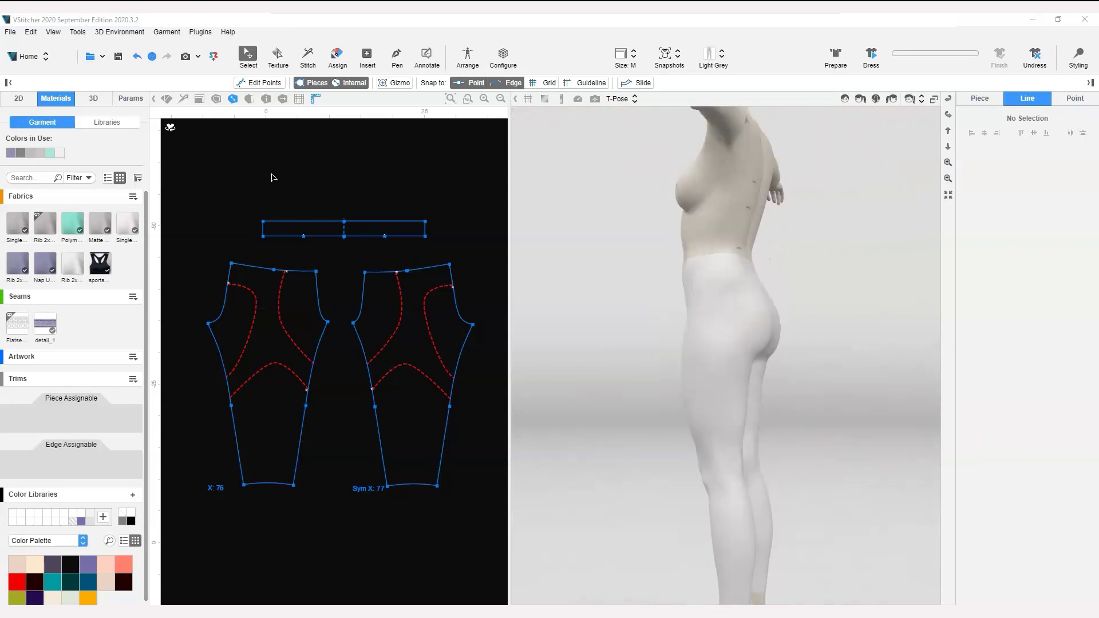
click(168, 99)
drag(18, 264, 450, 345)
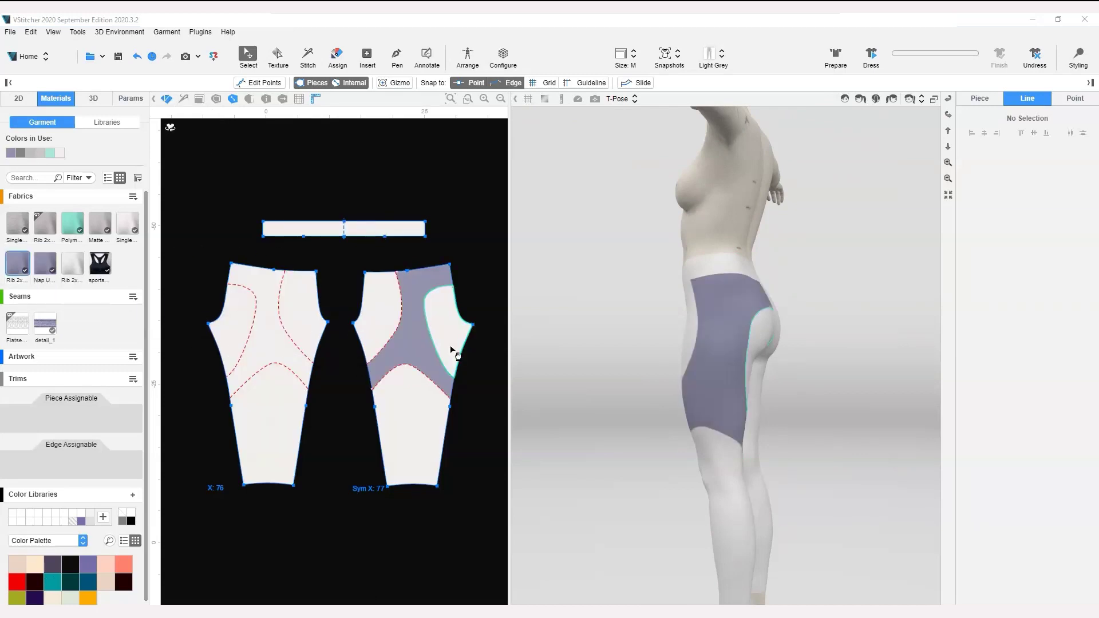
drag(584, 342, 613, 351)
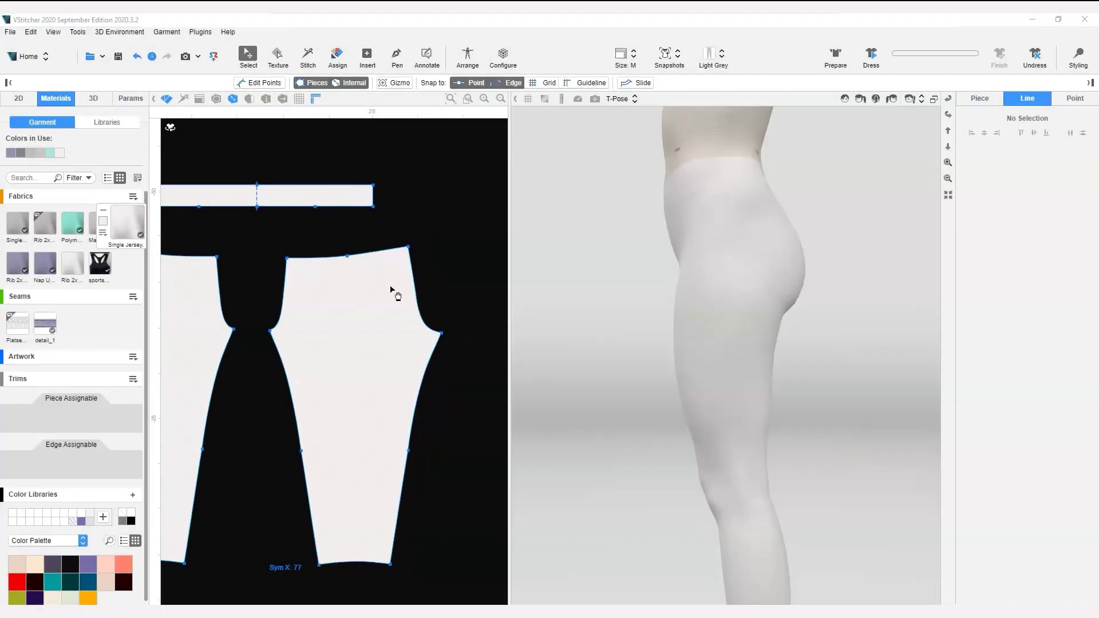
Hide the 2D fabrics and, with Pen tracing on, start an internal contour curving from the right leg piece's waist edge to its front inseam.
click(166, 99)
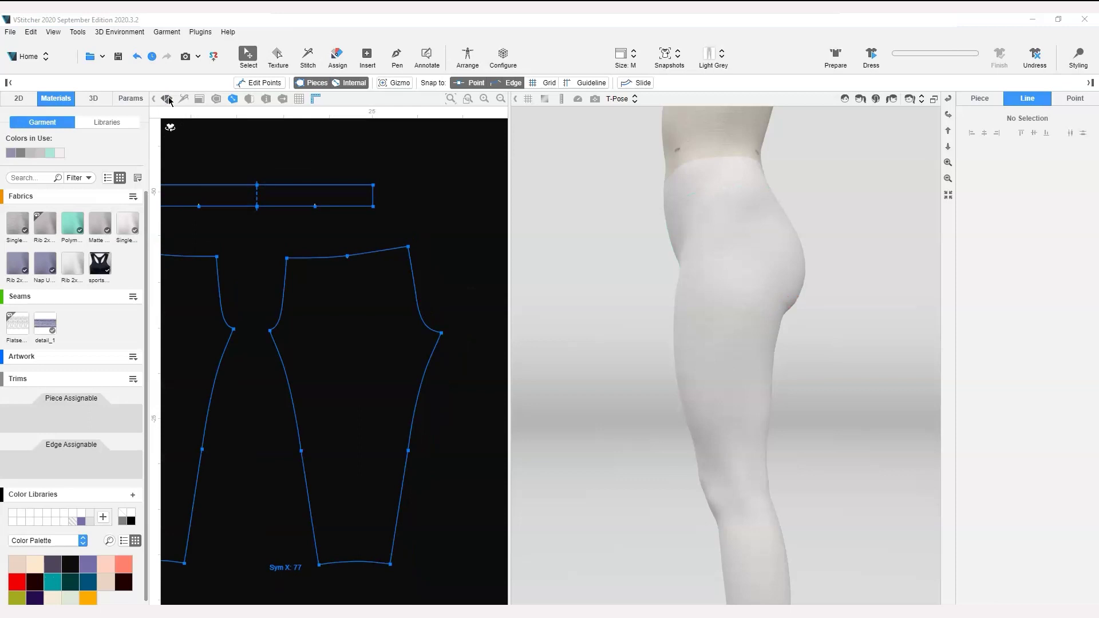
click(397, 54)
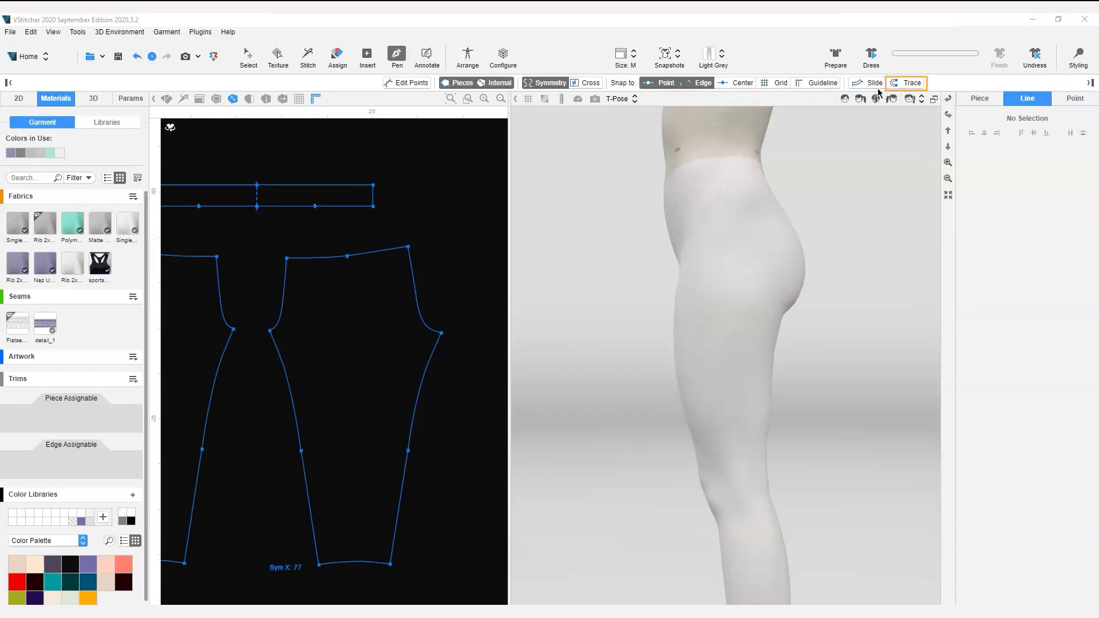
click(899, 85)
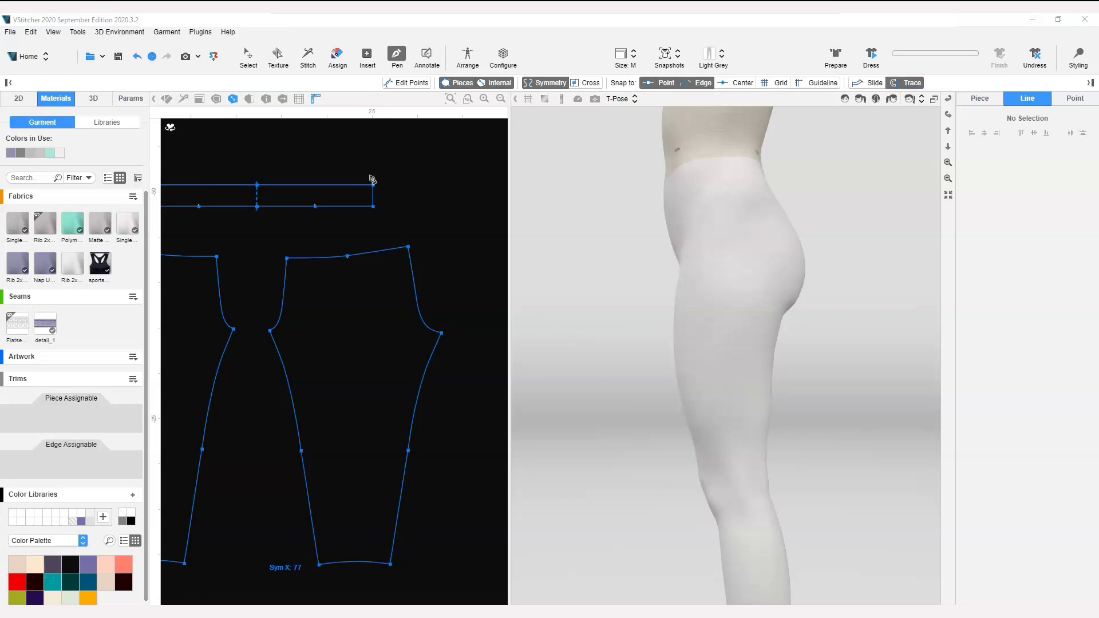
scroll(365, 315, up, 3)
click(310, 241)
drag(308, 344, 290, 391)
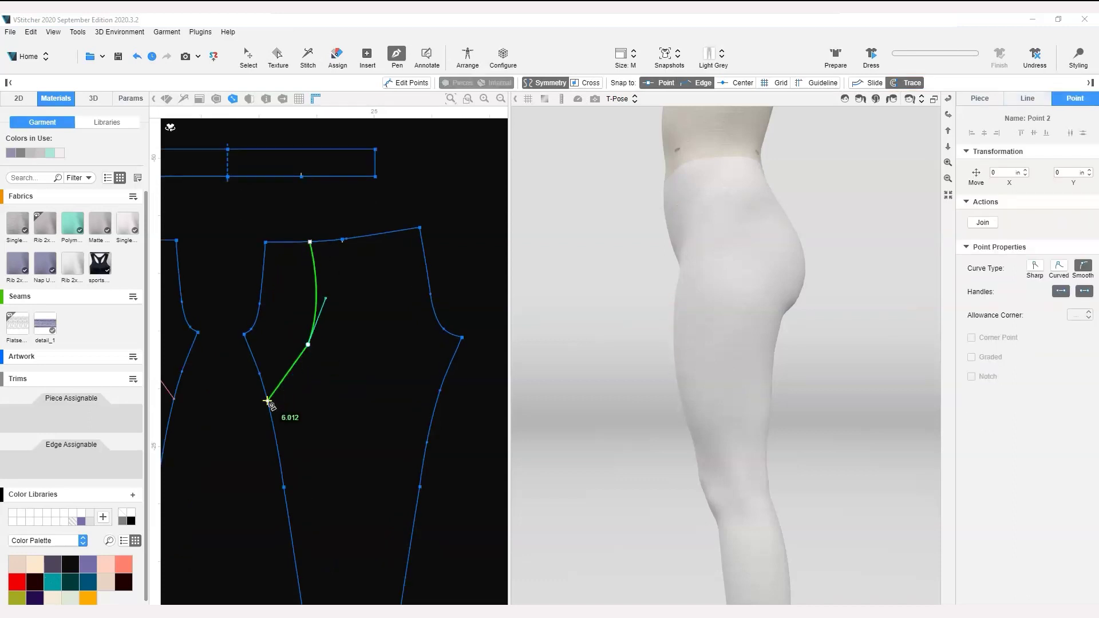
click(268, 401)
Continue the contour down along the front inseam and arch it across the thigh to the back inseam.
click(280, 462)
drag(358, 391, 399, 414)
click(424, 453)
Trace the contour up the back inseam, curve it around to the back rise, and close it at its starting point on the waist.
click(444, 378)
drag(366, 320, 365, 272)
drag(391, 275, 420, 259)
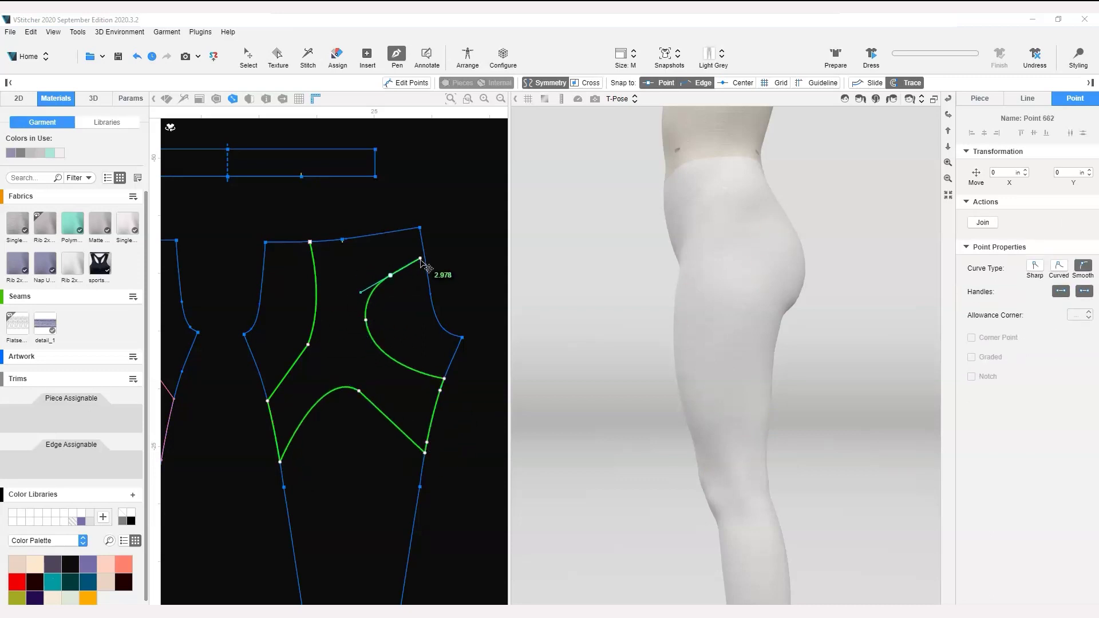
click(425, 257)
click(310, 242)
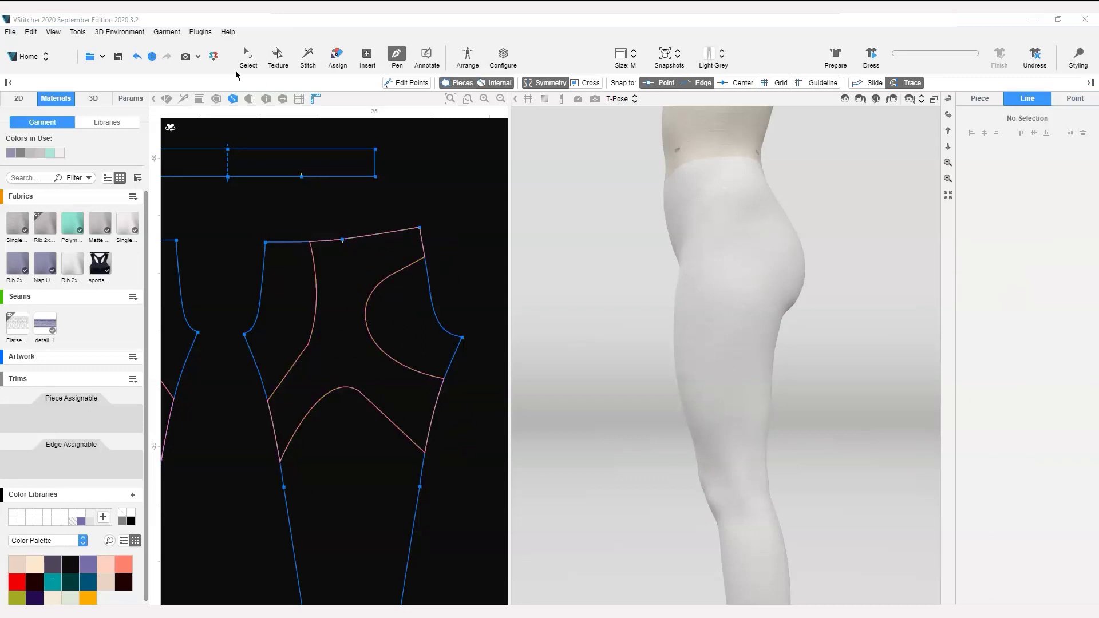
Turn on Cut Mark for the closed internal contour on the right leg piece.
click(246, 58)
click(426, 244)
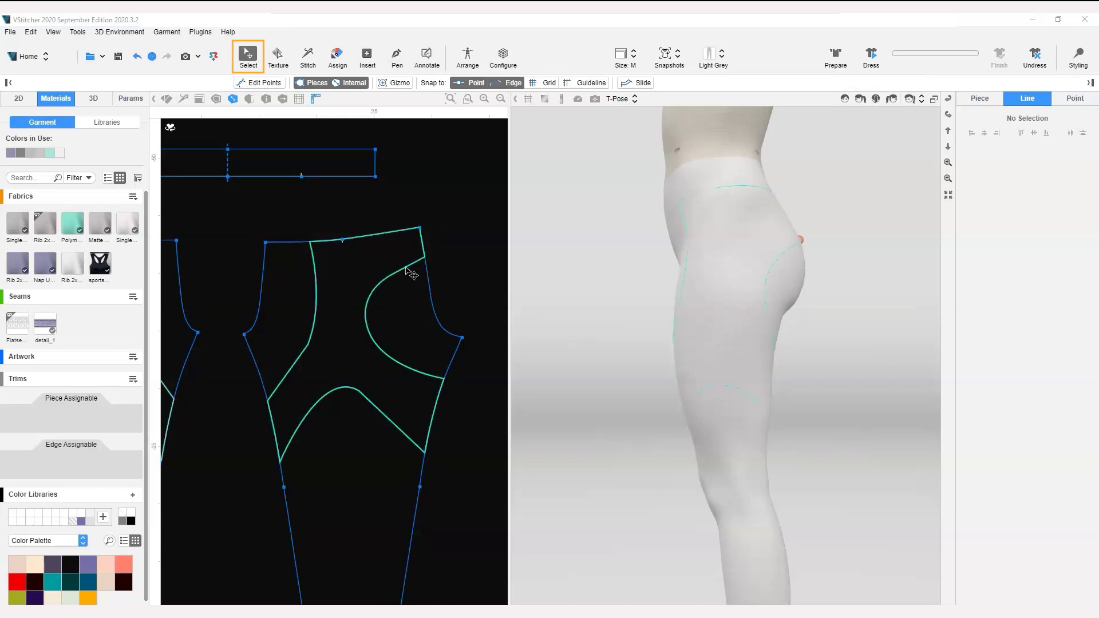
scroll(1030, 481, down, 3)
click(970, 520)
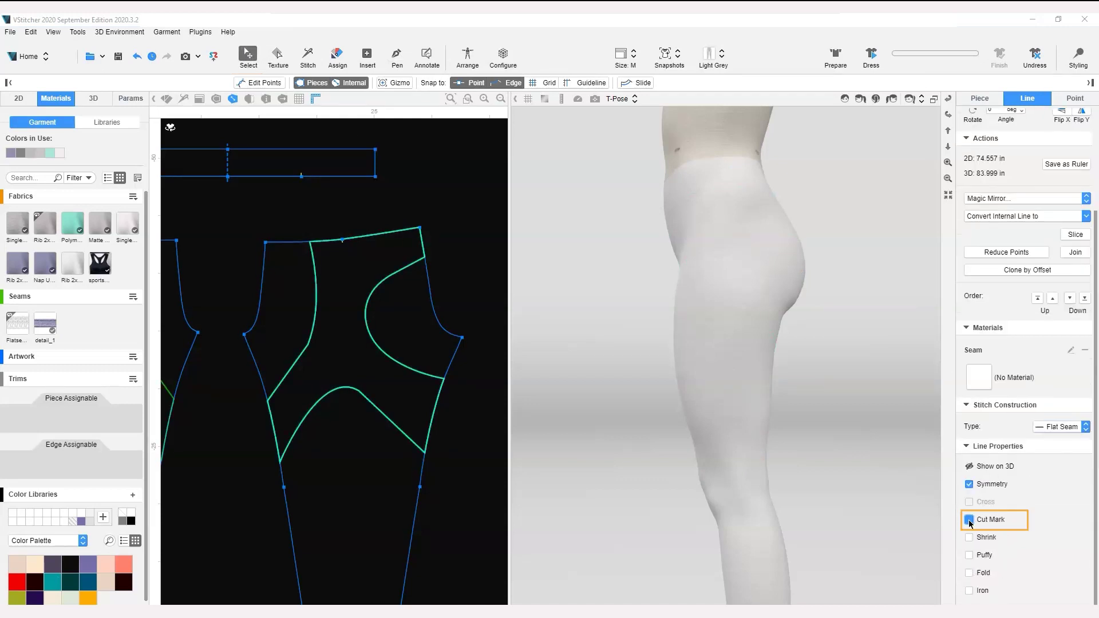
Apply the purple Rib 2x fabric to the area inside the closed contour of the right leg piece.
drag(838, 343, 592, 411)
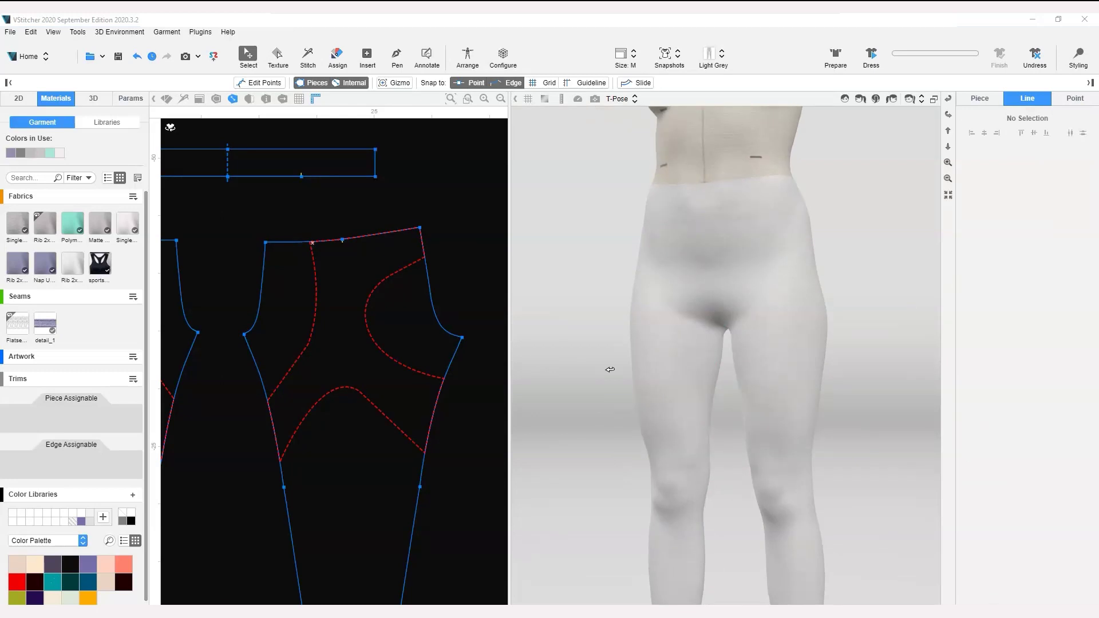
scroll(610, 370, down, 3)
drag(17, 263, 334, 334)
Run the Dress simulation to drape the leggings with the new panel on the avatar.
click(872, 60)
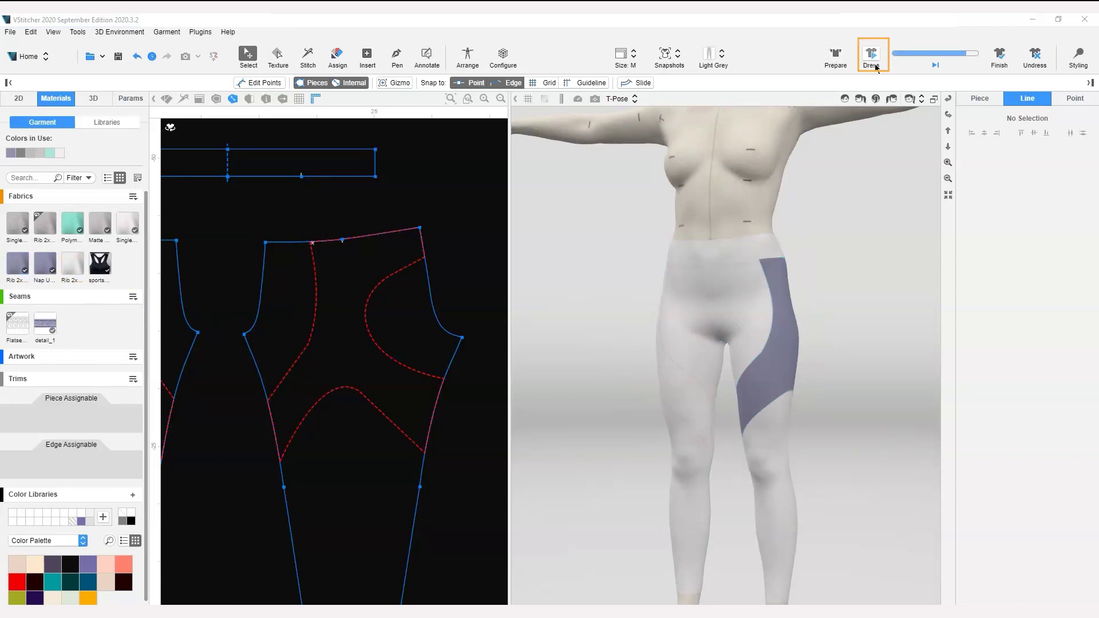
click(875, 63)
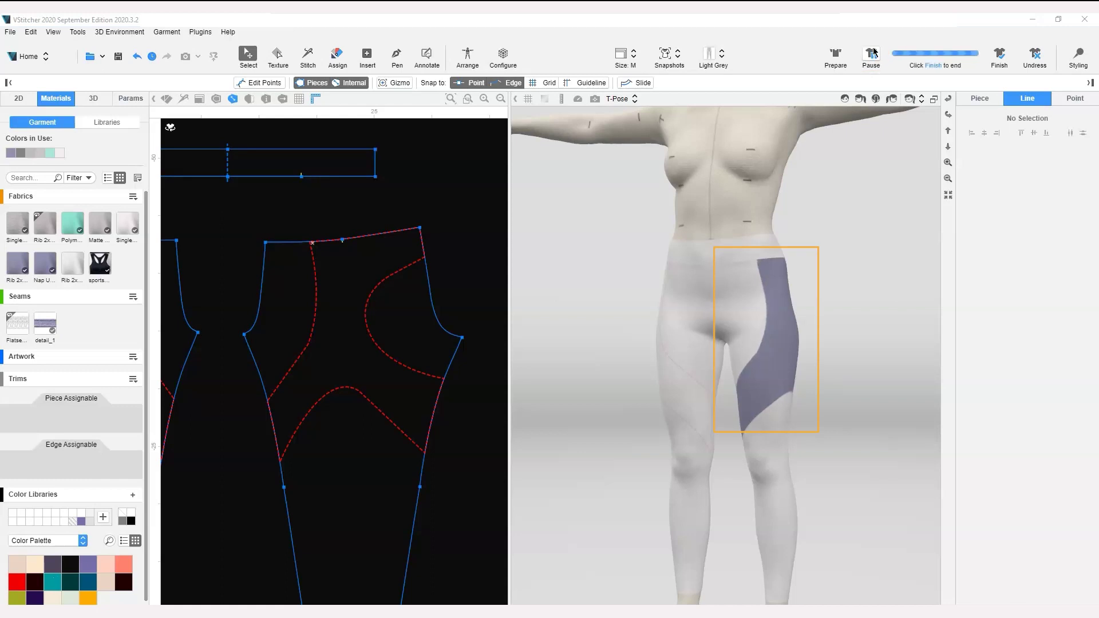
click(873, 55)
Display the Pressure Map and the 2D fabrics, and compare the pressure on the rib panel with the other leg.
drag(888, 361, 552, 341)
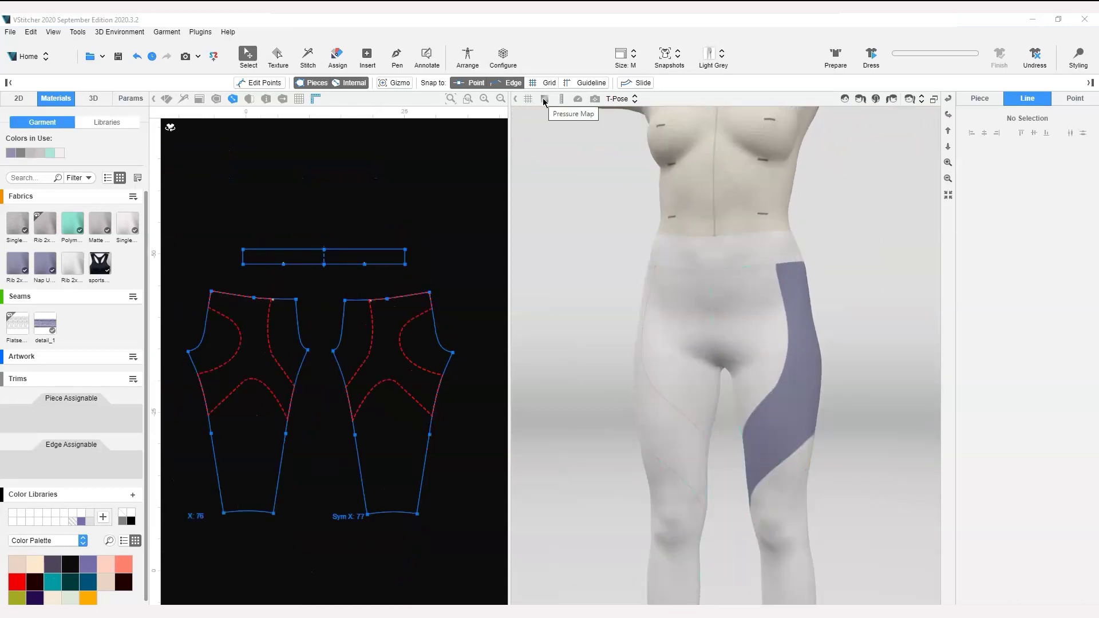
click(544, 99)
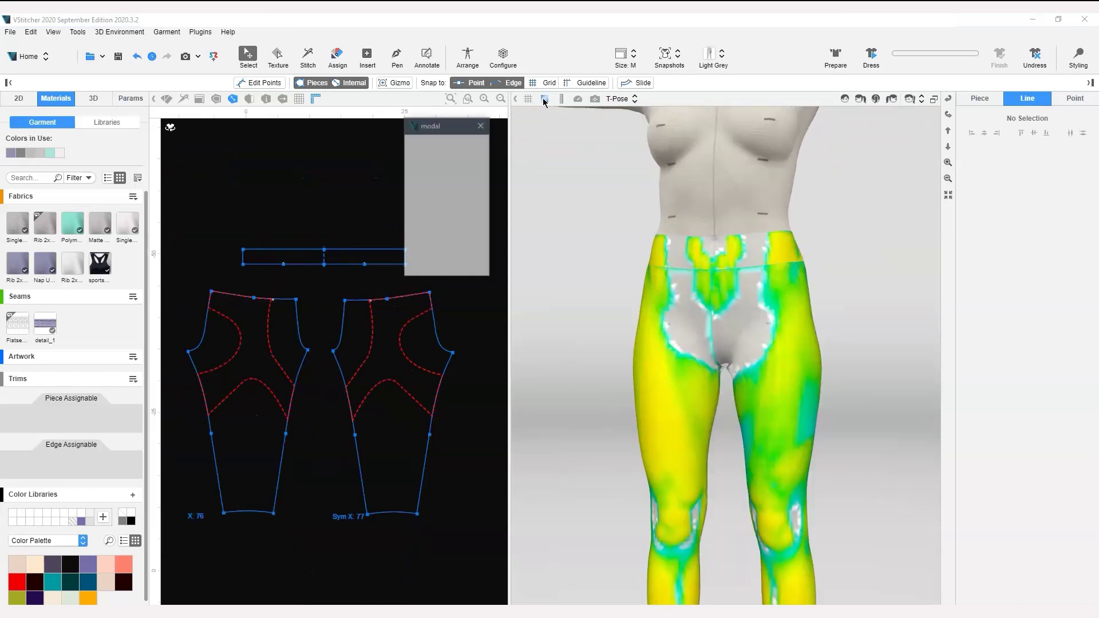
click(167, 99)
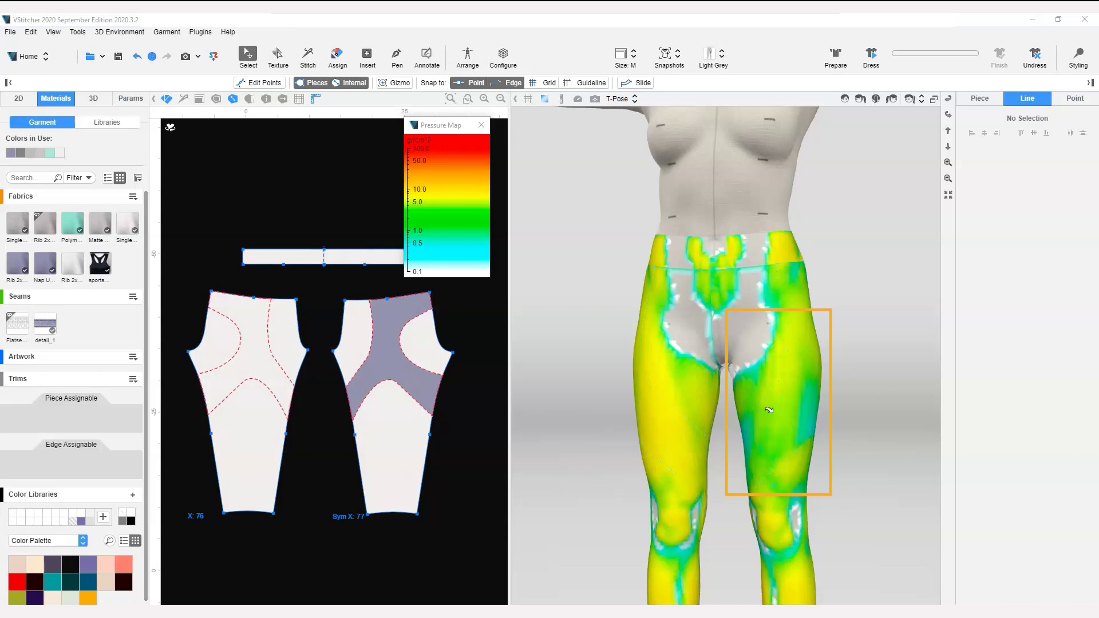
drag(854, 407, 954, 366)
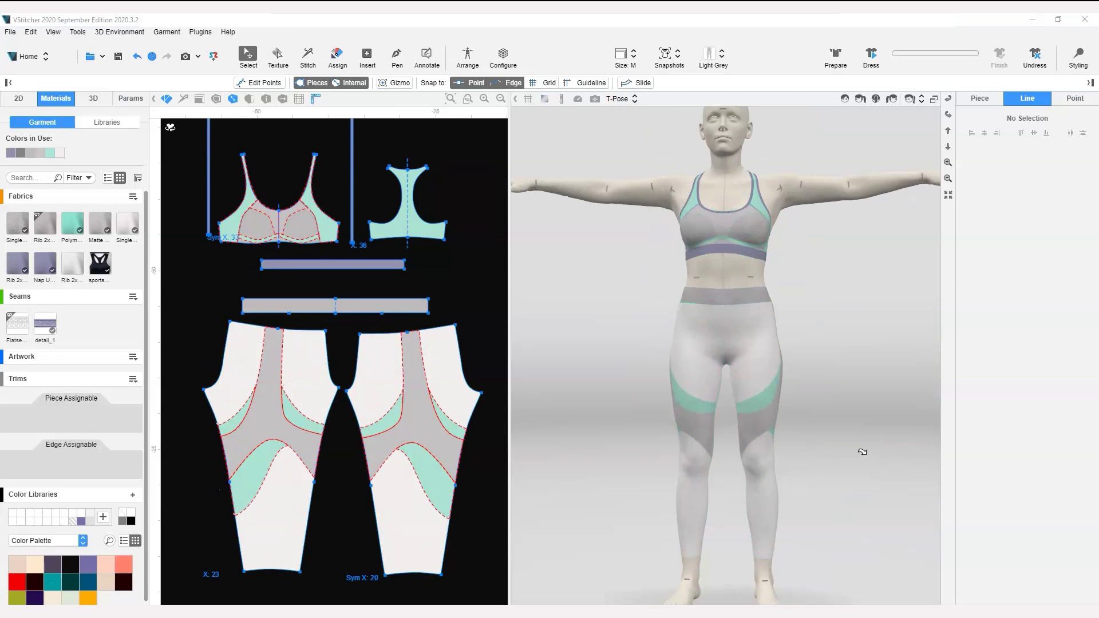
Examine the mesh panels of the leggings and the panels of the sports bra up close in 3D and 2D.
drag(845, 361, 866, 434)
scroll(768, 429, up, 2)
scroll(836, 415, up, 5)
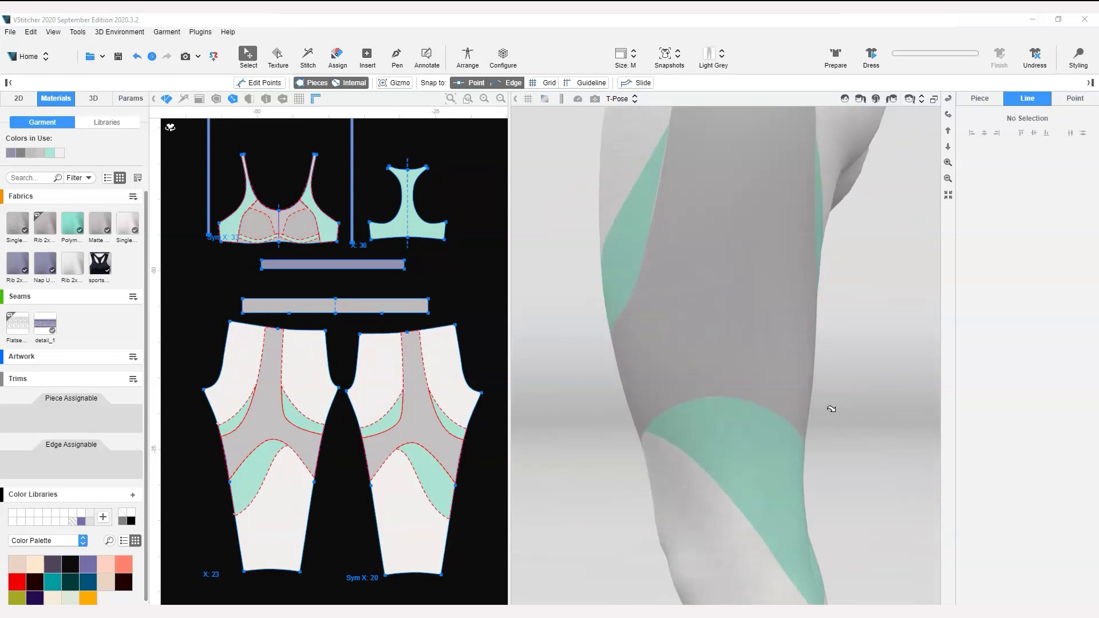
drag(902, 337, 947, 351)
drag(918, 391, 529, 397)
scroll(784, 459, up, 4)
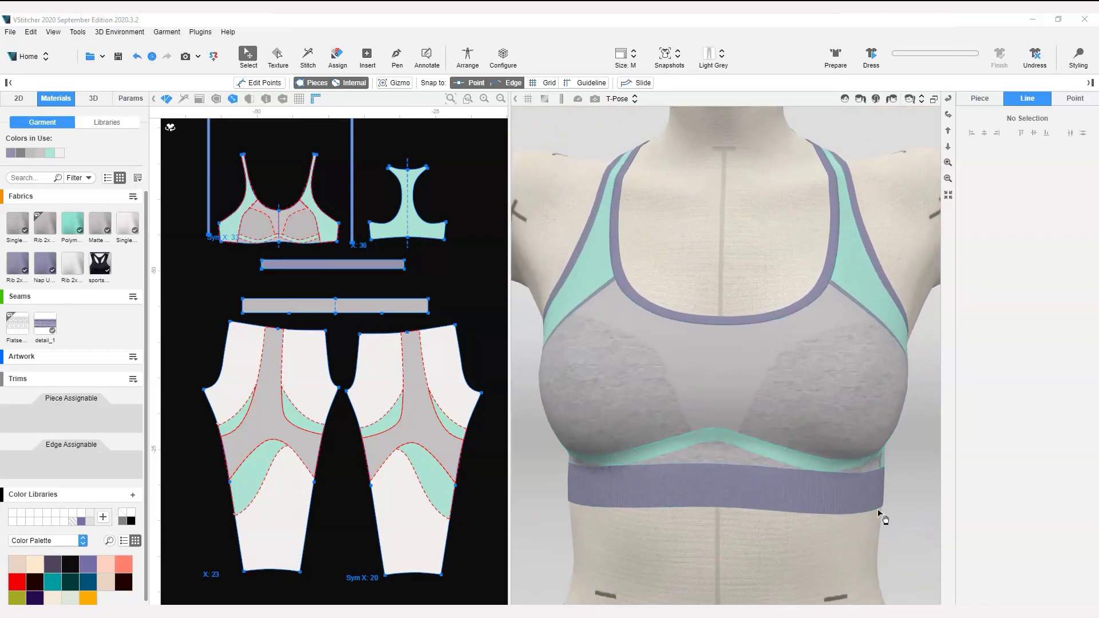
scroll(250, 159, up, 5)
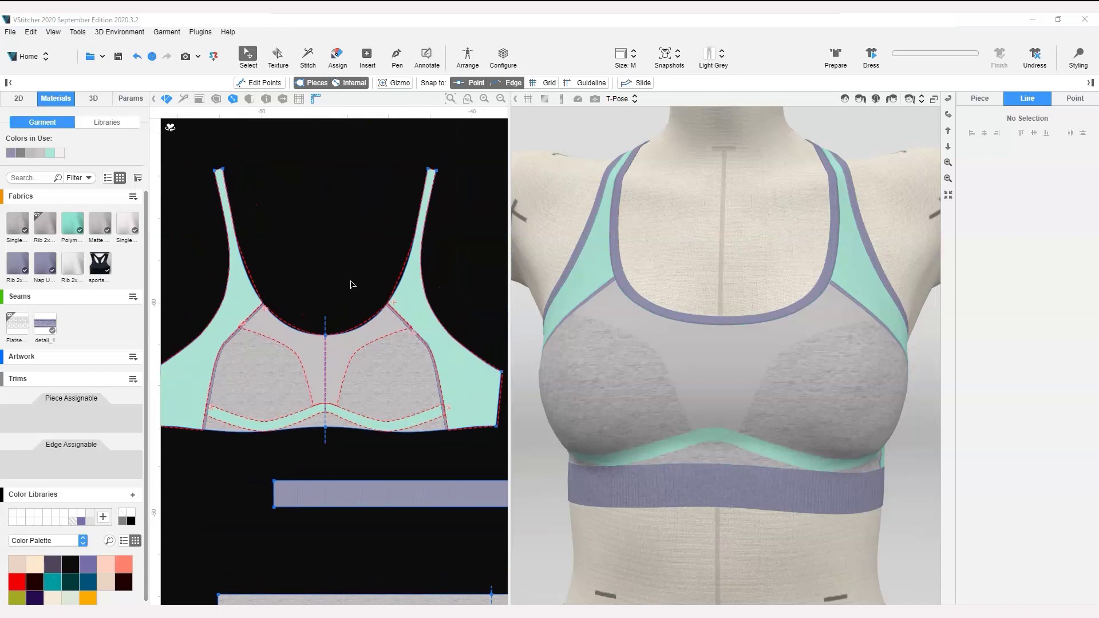
click(398, 293)
click(355, 338)
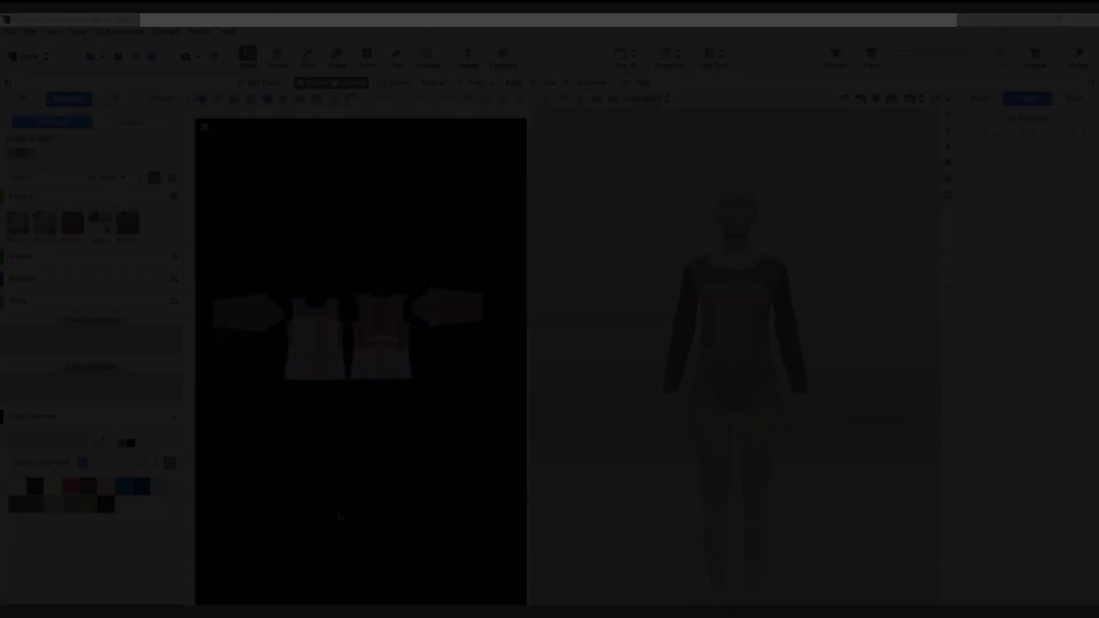
Clone the sleeve's cuff edge by offset with a spacing of -2 in, extending the copy to the edges.
scroll(387, 395, up, 3)
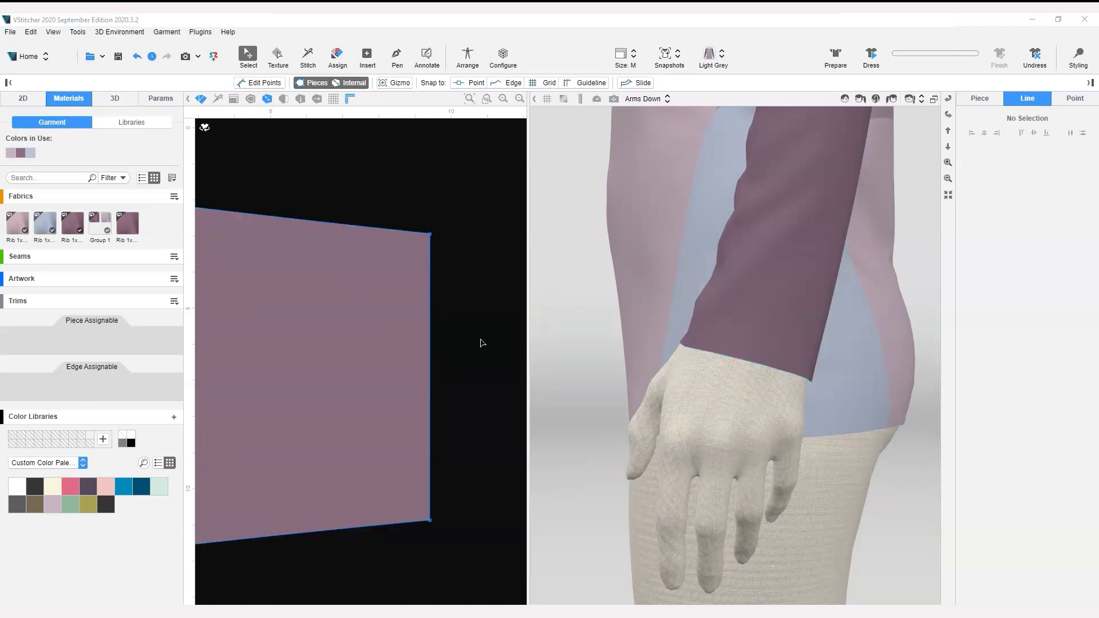
scroll(599, 273, down, 1)
scroll(475, 329, down, 1)
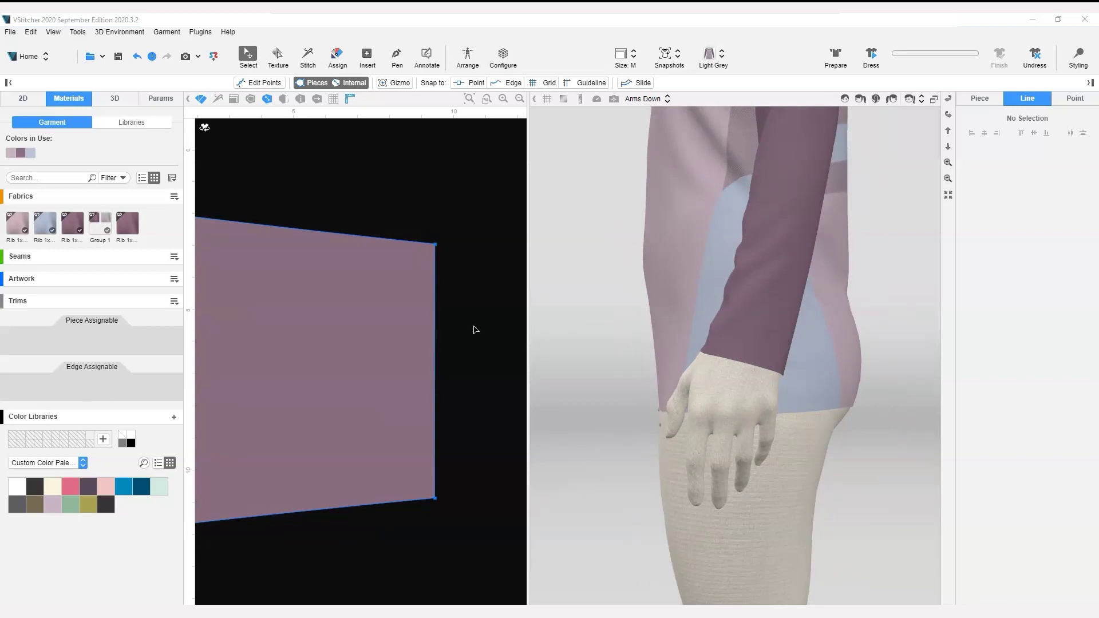
click(436, 322)
click(1028, 373)
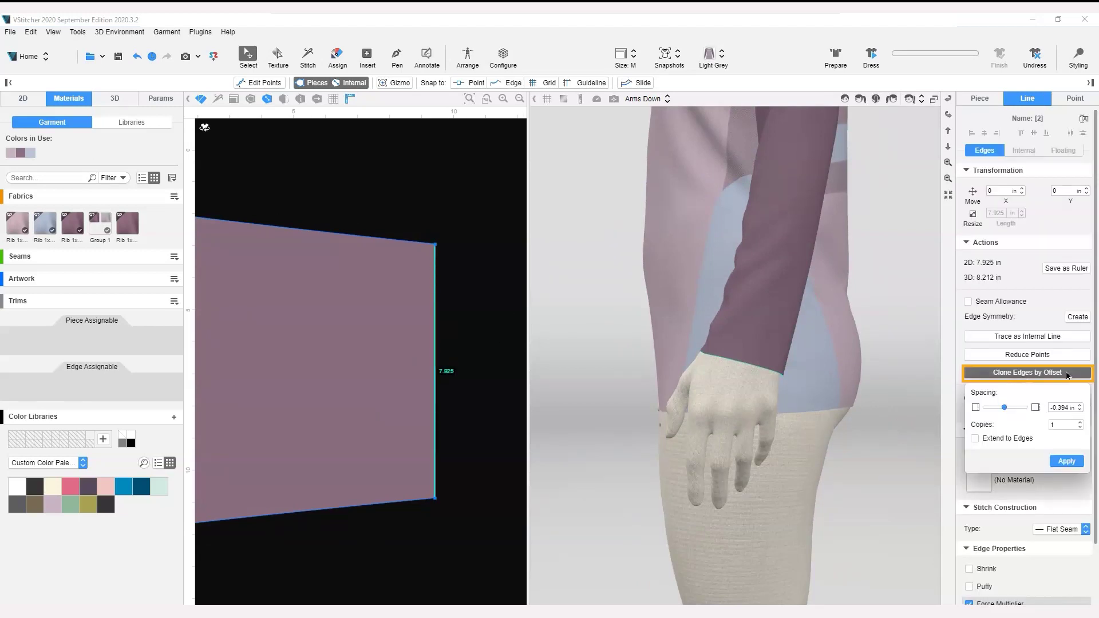
text(-2)
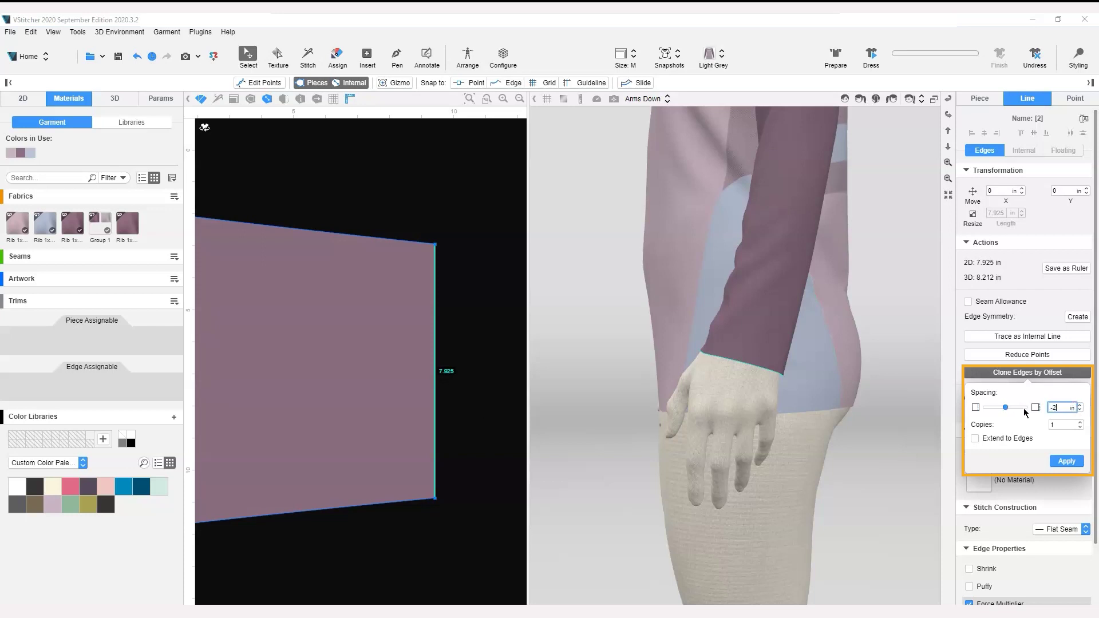
click(976, 438)
click(1056, 461)
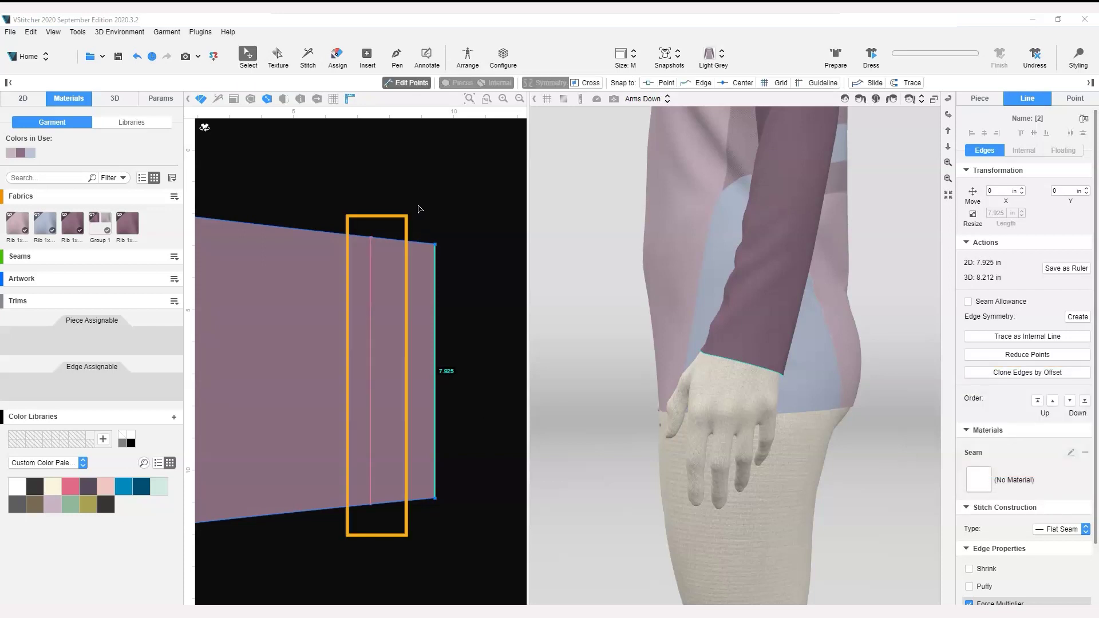
With Trace enabled, draw a closed Pen contour around the cuff area between the offset line and the sleeve's hem edge.
click(907, 83)
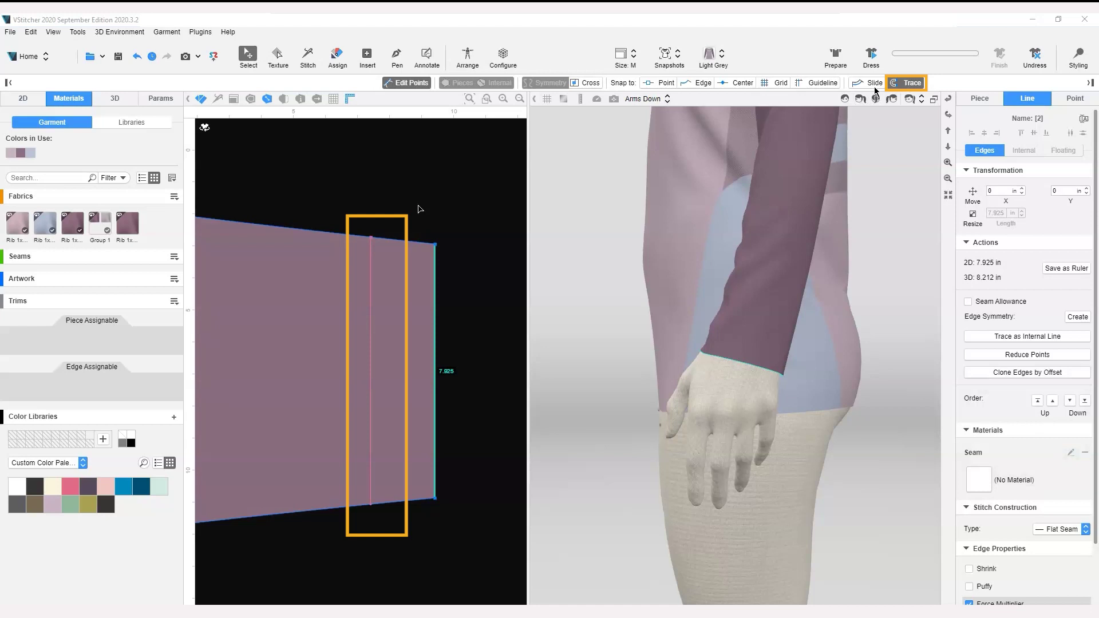
click(397, 57)
click(371, 237)
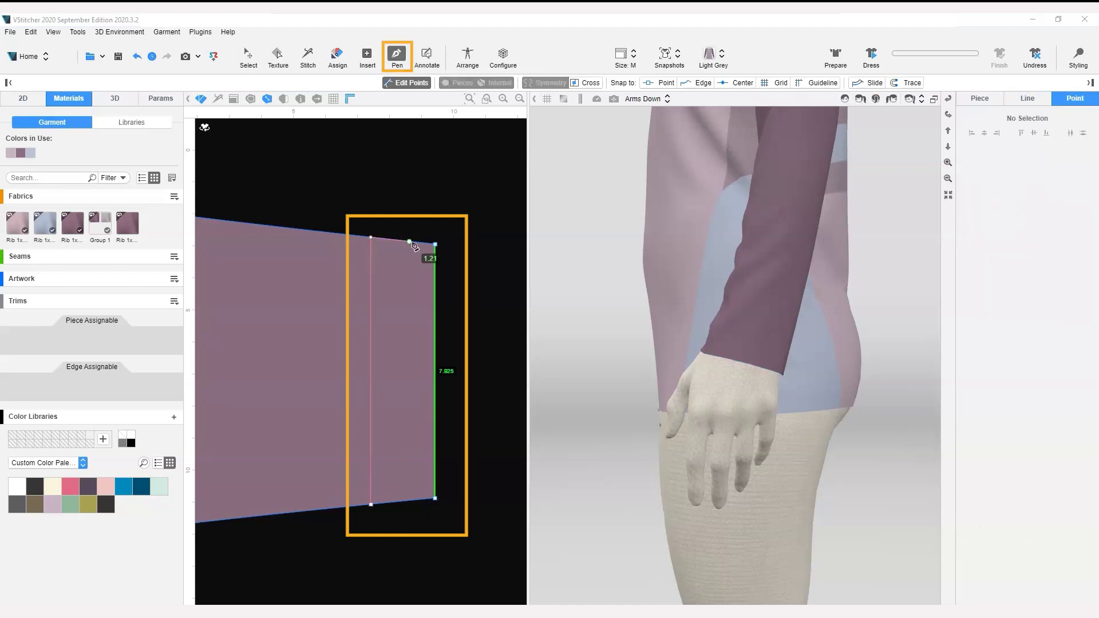
click(435, 244)
click(435, 498)
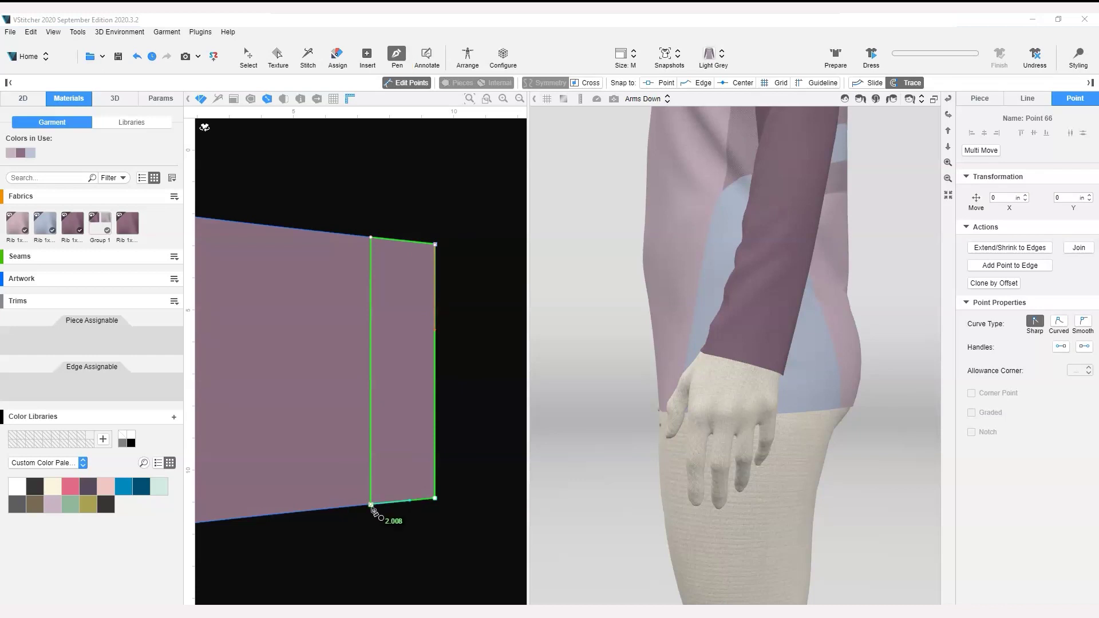
click(372, 507)
key(Escape)
Turn on Cut Mark for the closed cuff contour and apply the last purple Rib 1x1, 100% Cotton fabric to the cuff area.
click(373, 305)
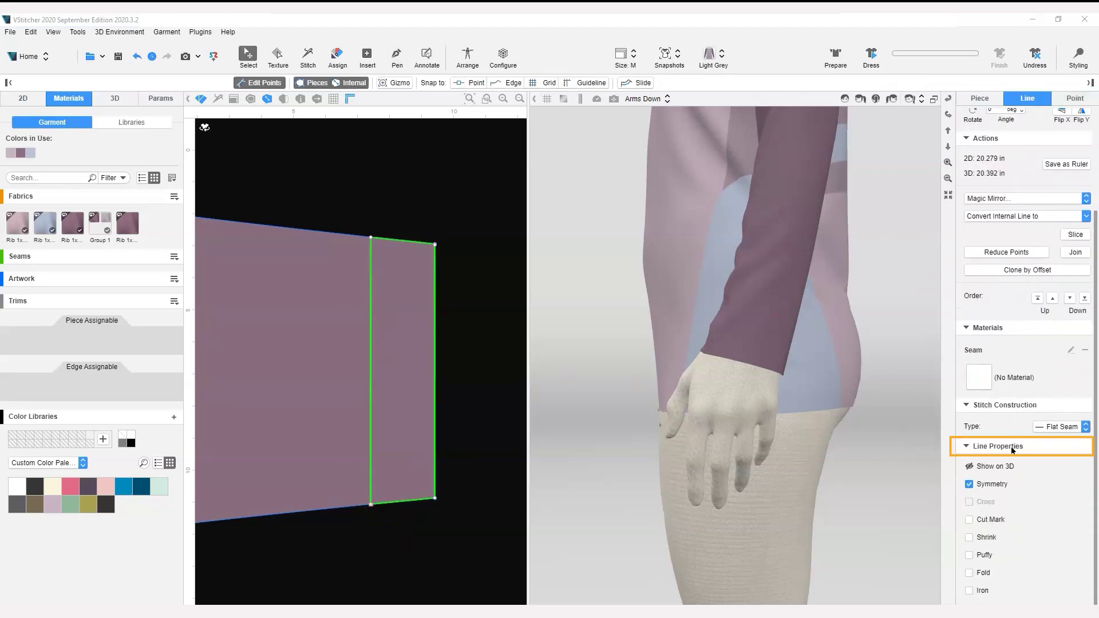
click(969, 520)
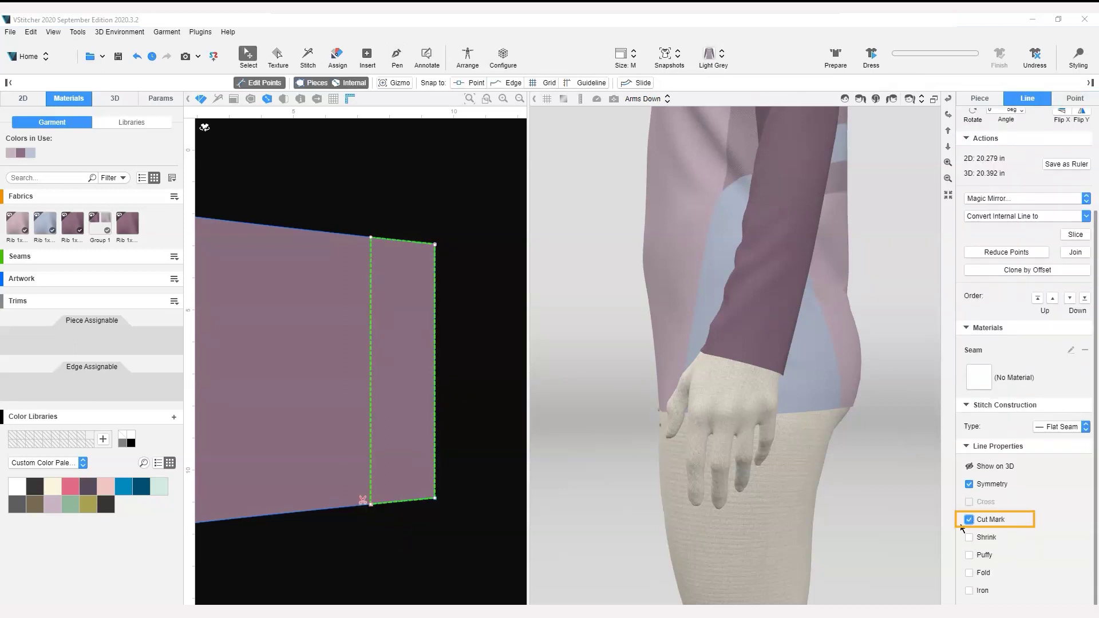
click(441, 534)
click(130, 218)
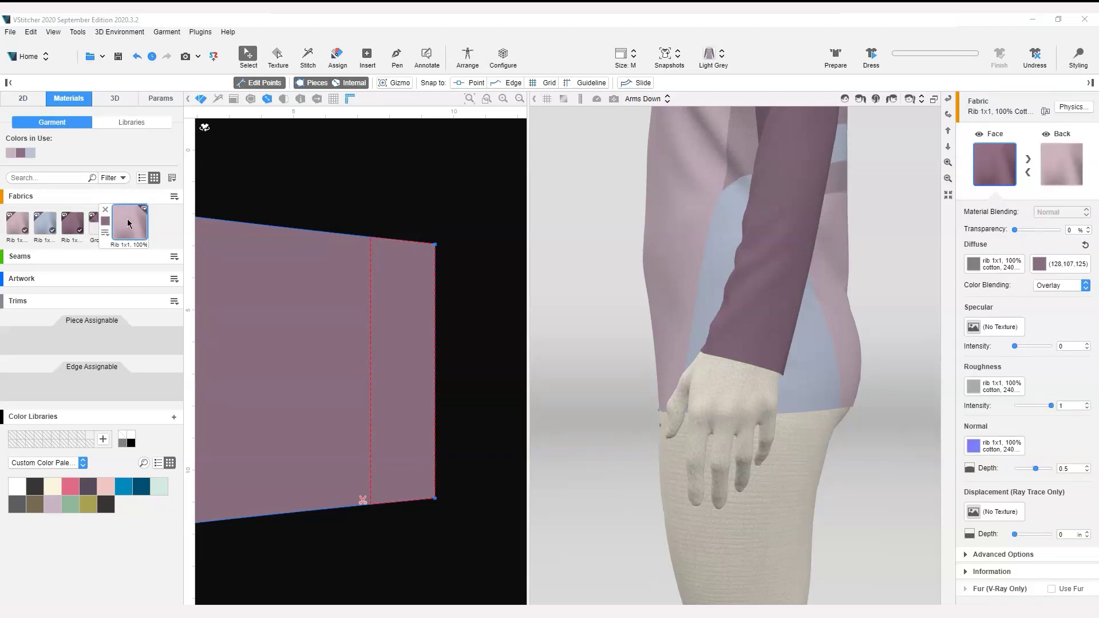
drag(126, 216, 413, 343)
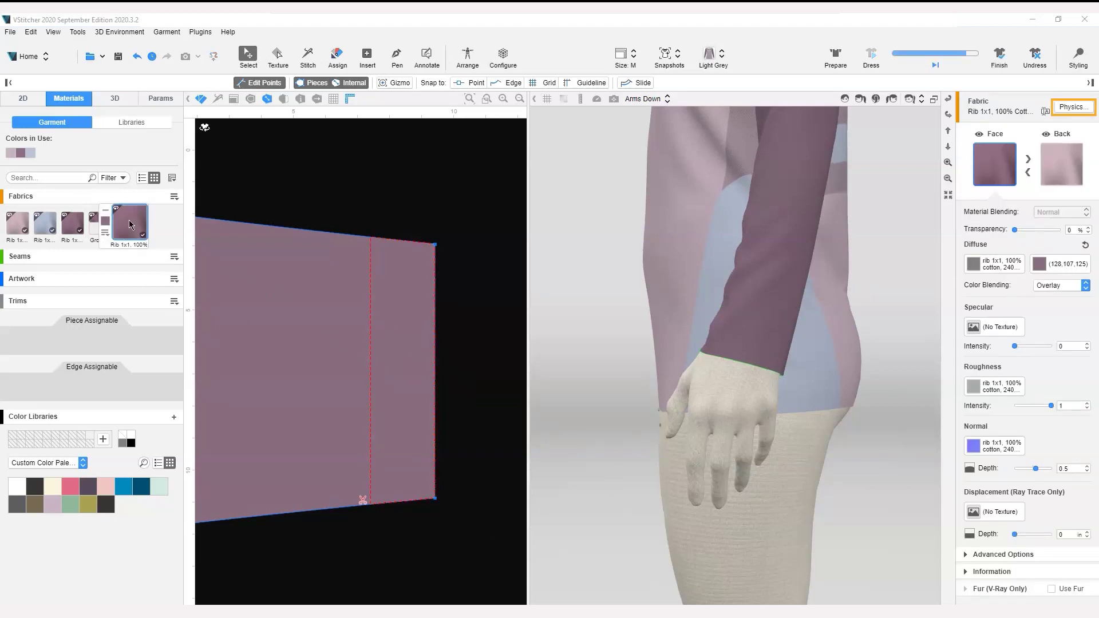
Enable Shrink in the cuff fabric's physics and calculate the width shrinkage from 15 loops per 10 cm width distance.
click(1065, 108)
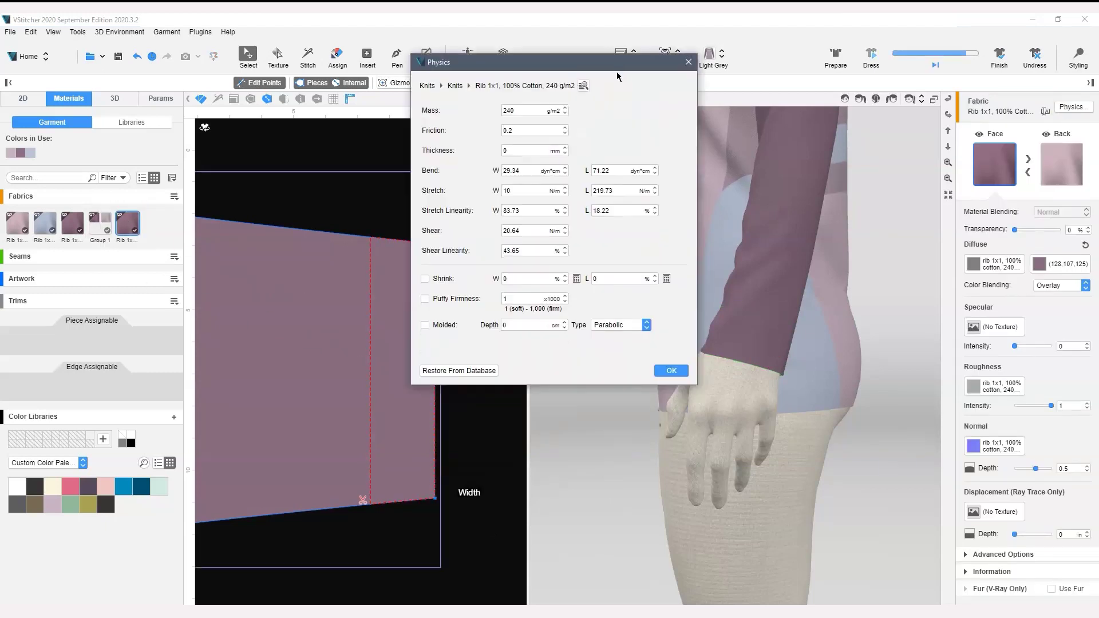
click(425, 279)
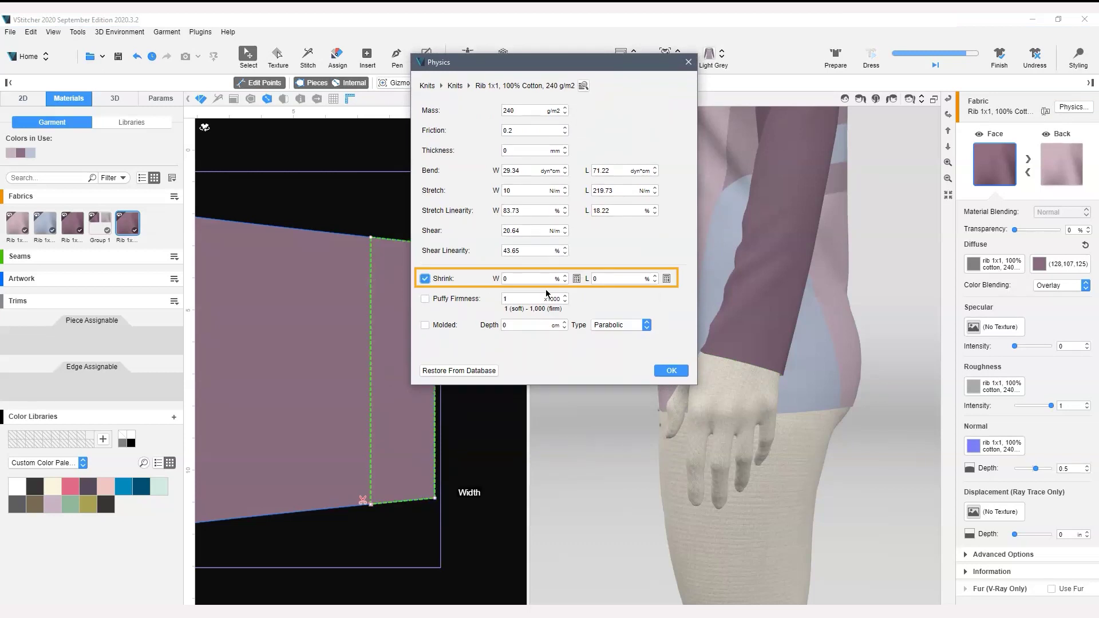
click(577, 279)
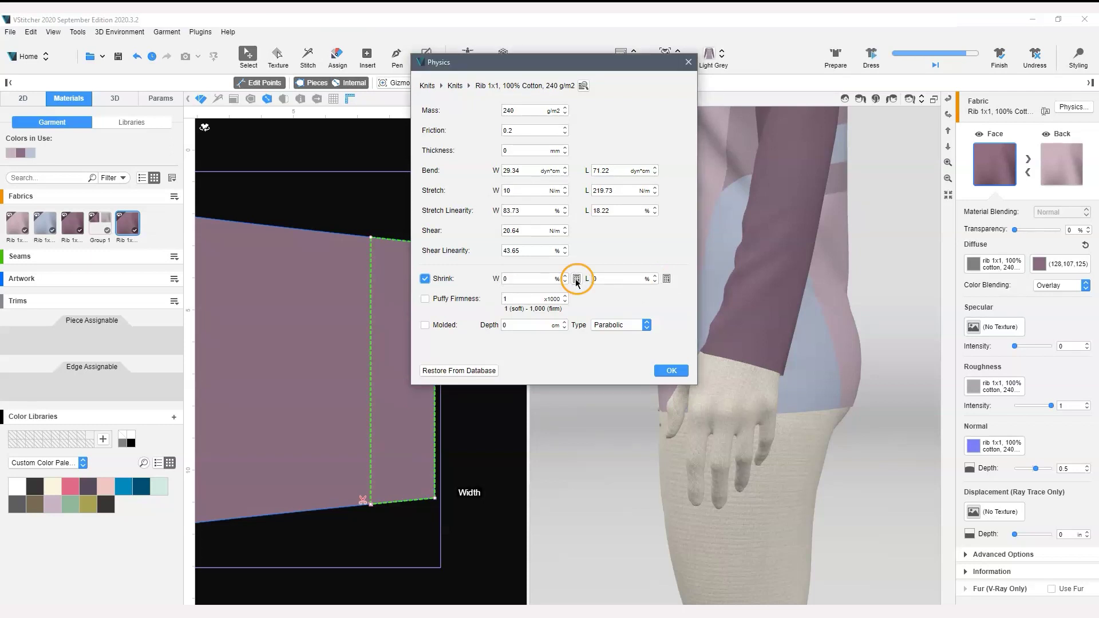
click(576, 280)
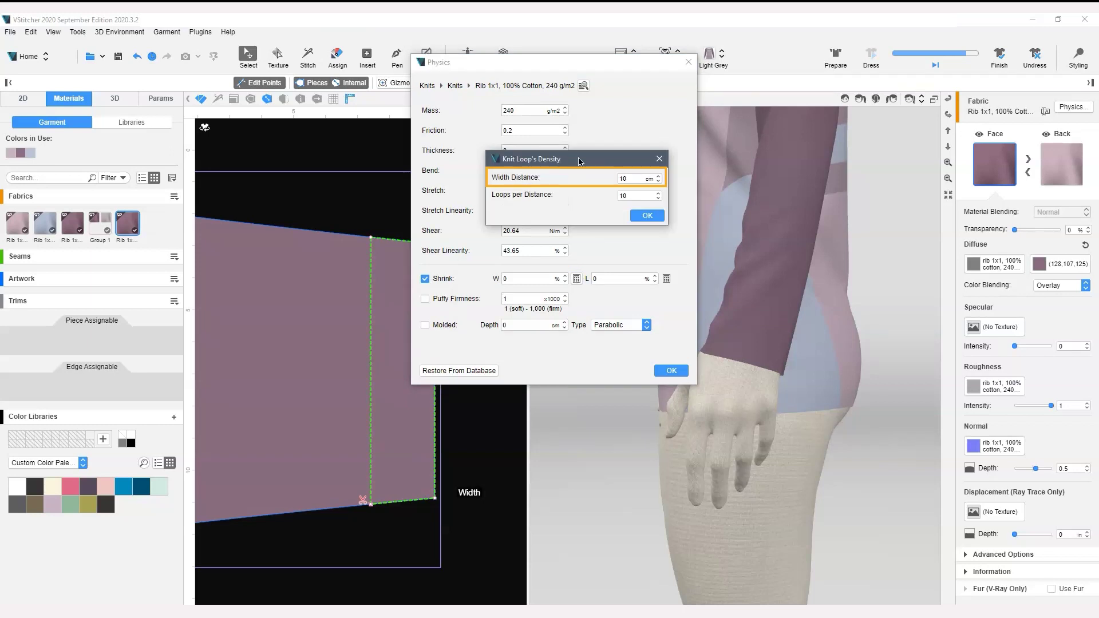
key(Tab)
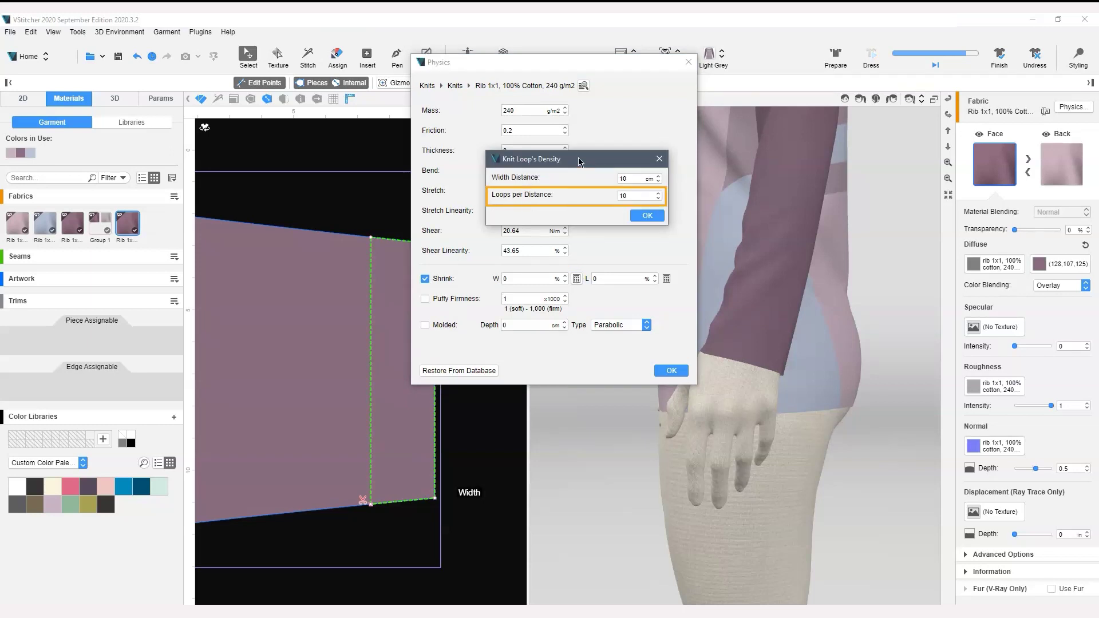
double_click(622, 196)
text(15)
click(647, 215)
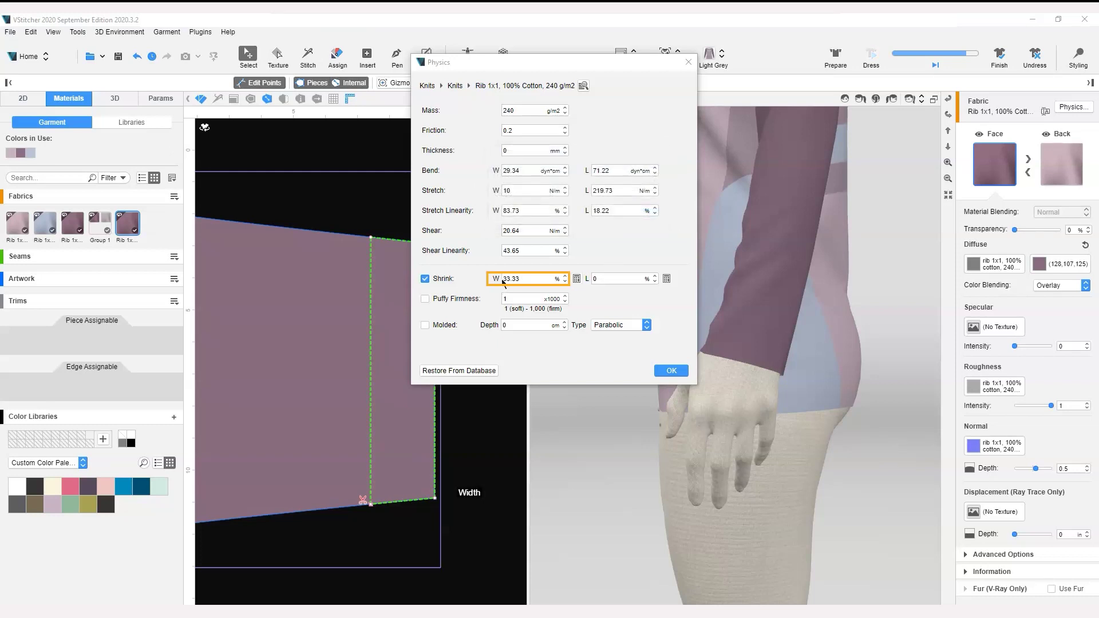
click(671, 371)
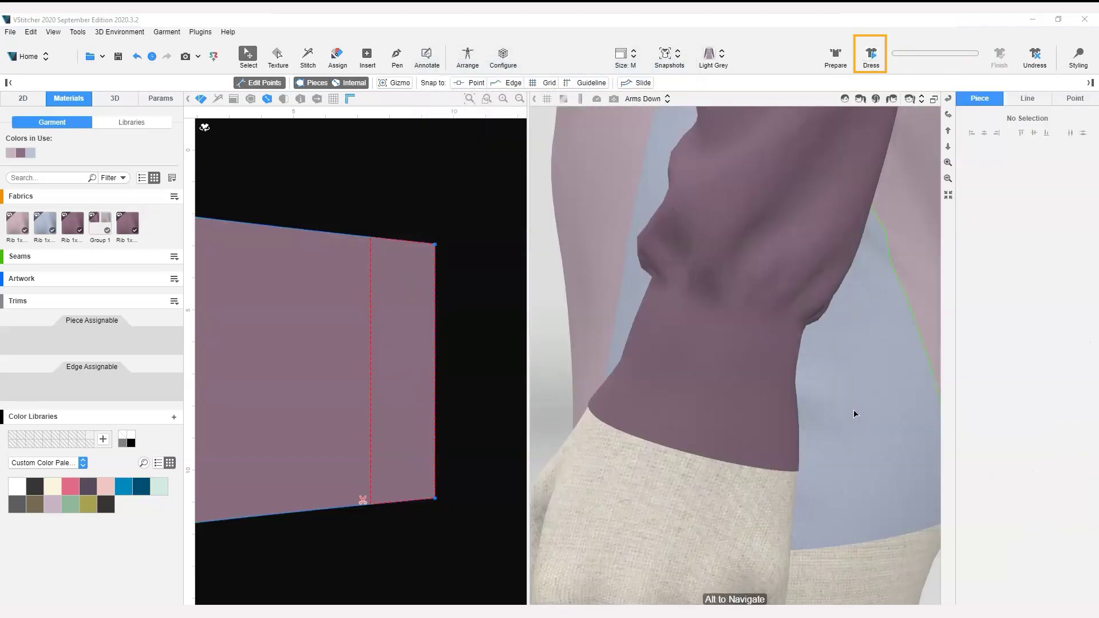
Import a pattern drawing into the shirt file and position it below the existing shirt pieces.
scroll(854, 400, up, 1)
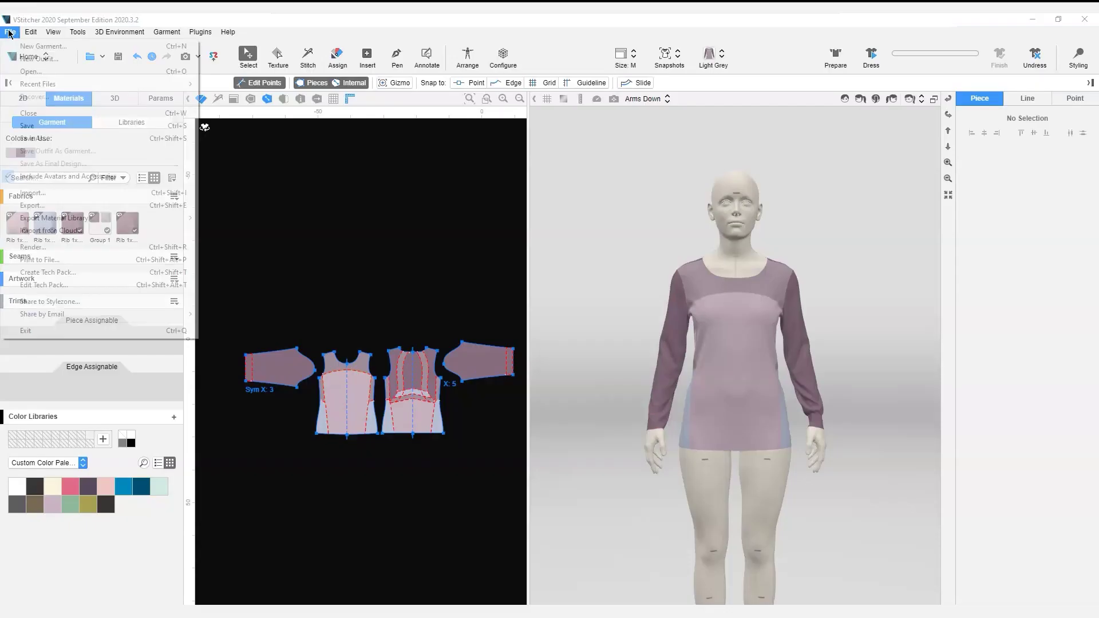
click(10, 31)
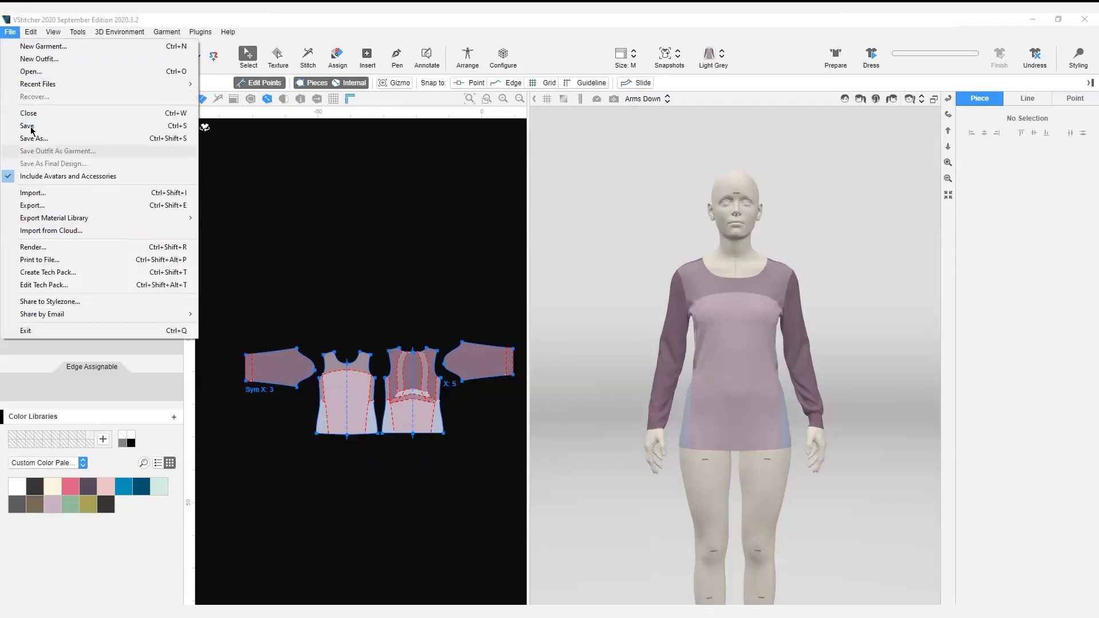
click(33, 192)
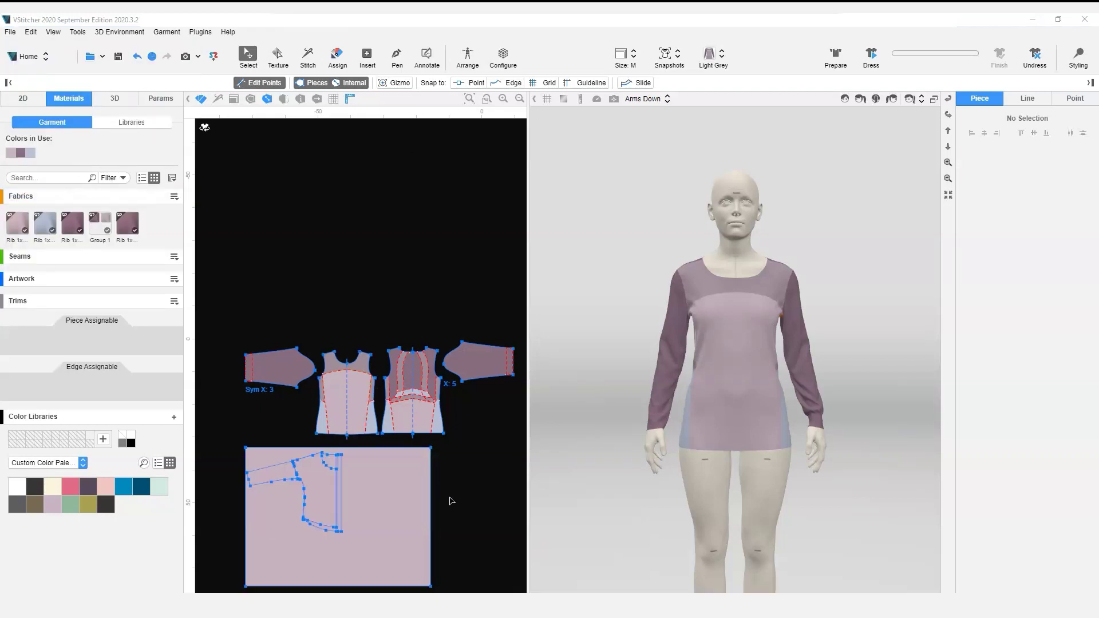
middle_drag(459, 517, 473, 428)
drag(408, 405, 425, 511)
scroll(291, 411, up, 4)
drag(283, 362, 261, 365)
drag(361, 387, 269, 454)
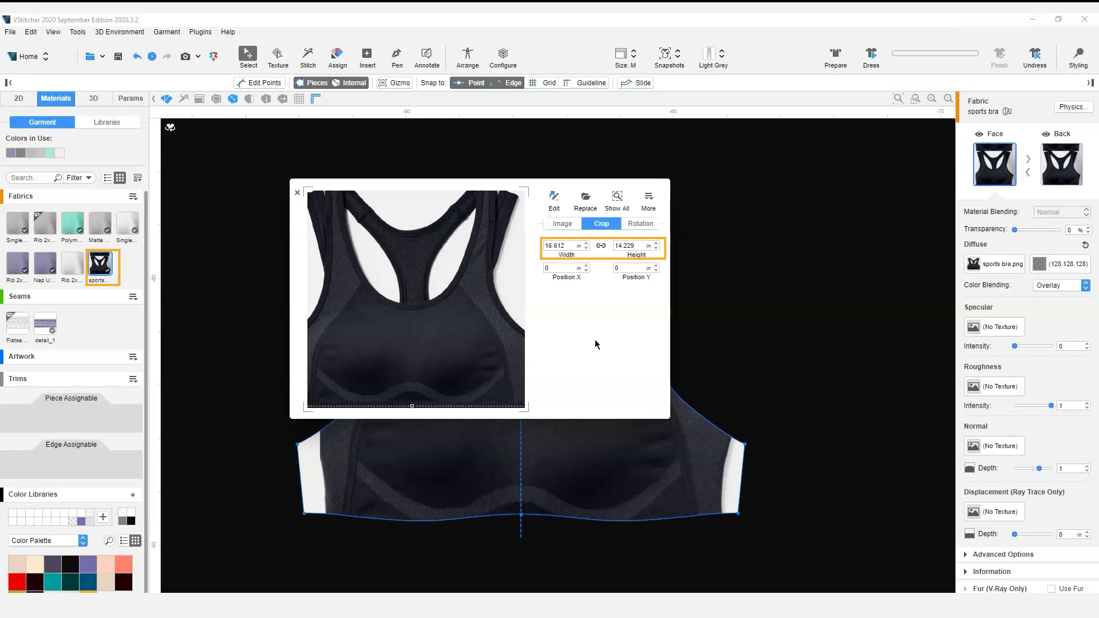
Trace the center front panel of the sports bra photo as a closed symmetric contour from the neckline to the underbust band.
click(1057, 325)
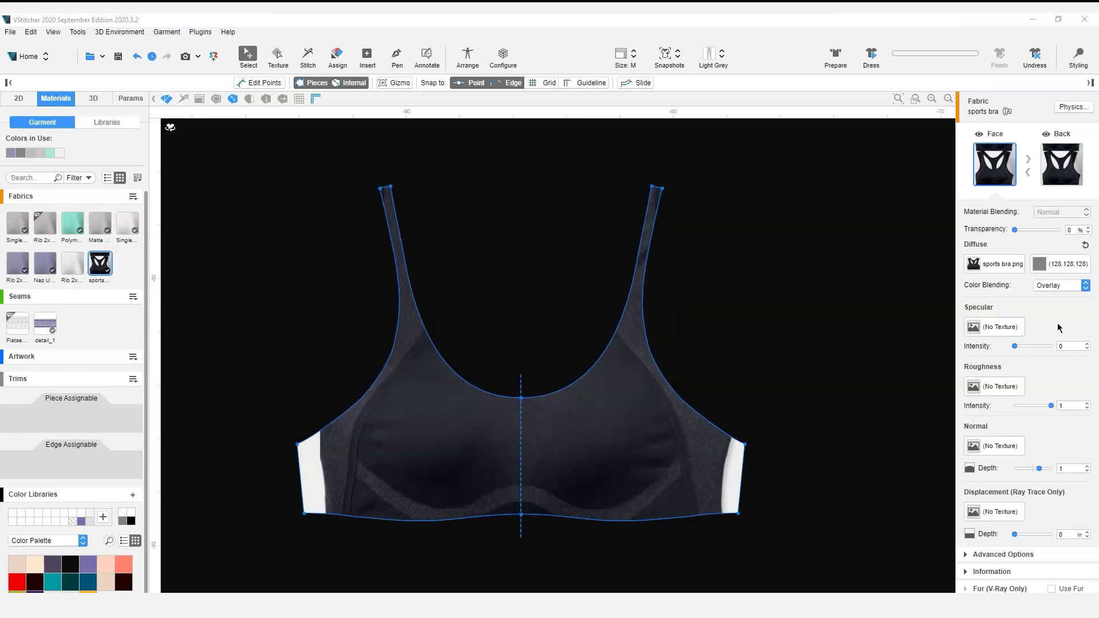
scroll(544, 155, up, 2)
click(397, 54)
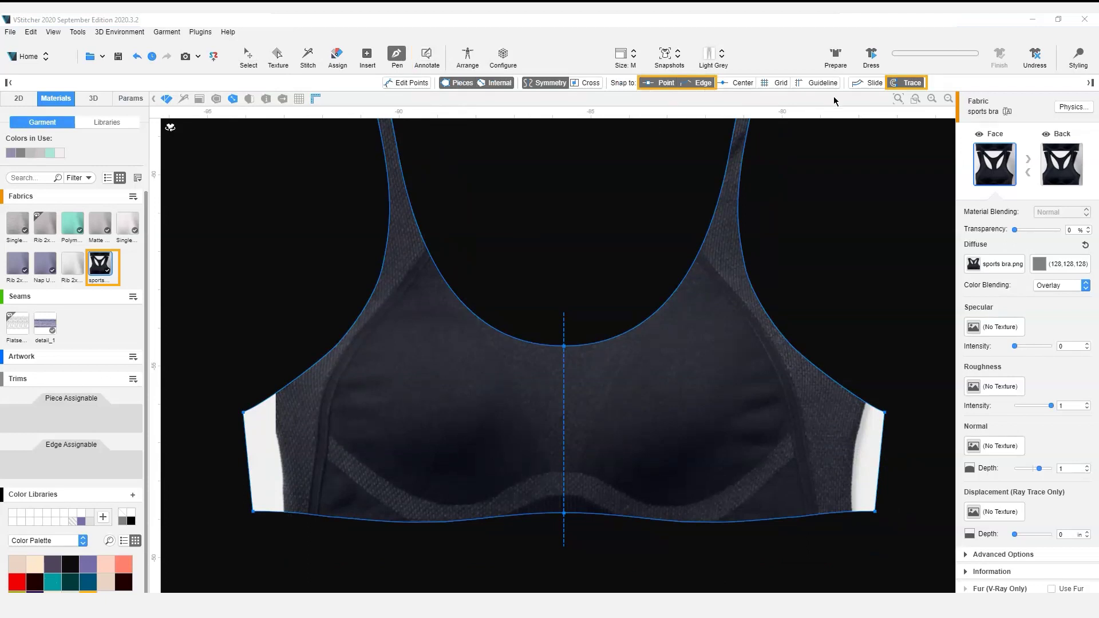
scroll(429, 276, up, 2)
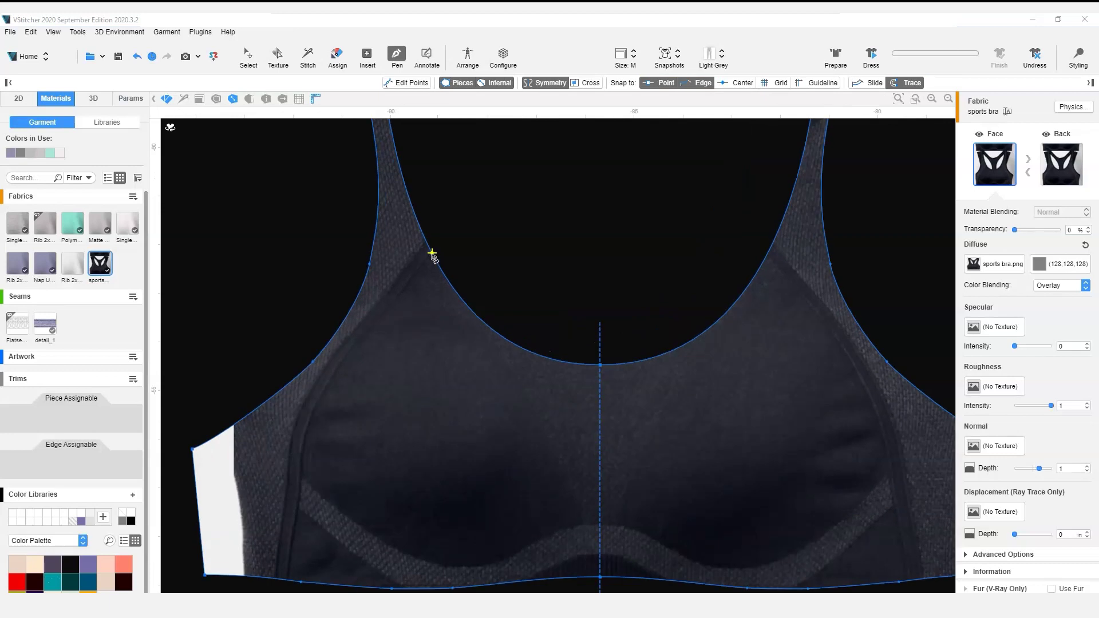
click(432, 253)
click(409, 287)
drag(503, 359, 530, 402)
drag(568, 467, 577, 492)
click(582, 527)
click(599, 526)
drag(600, 364, 511, 365)
click(432, 253)
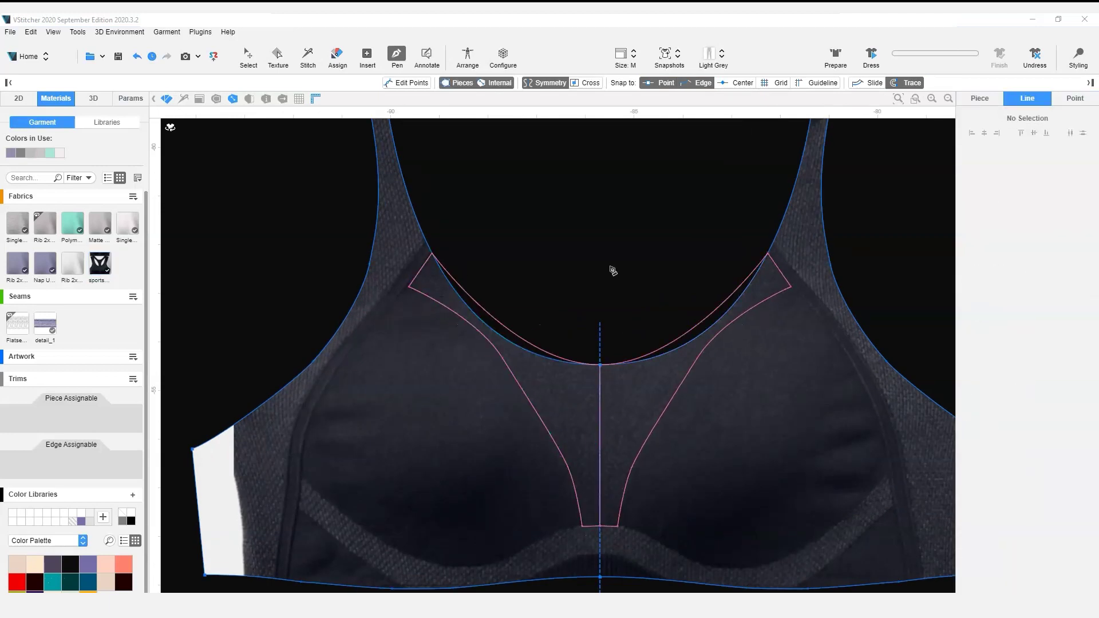
Trace the curved underbust band of the sports bra photo as a closed symmetric contour across the front piece.
scroll(611, 269, up, 1)
middle_drag(486, 457, 598, 249)
click(375, 294)
click(371, 332)
drag(477, 408, 495, 421)
click(500, 420)
click(631, 411)
drag(678, 385, 692, 380)
click(711, 382)
click(711, 350)
click(691, 349)
drag(625, 373, 588, 392)
drag(518, 391, 483, 382)
click(375, 294)
click(375, 295)
Outline the bra's strap and side panel with a symmetric Pen contour that follows the strap edges and the photo's seam.
scroll(375, 295, down, 3)
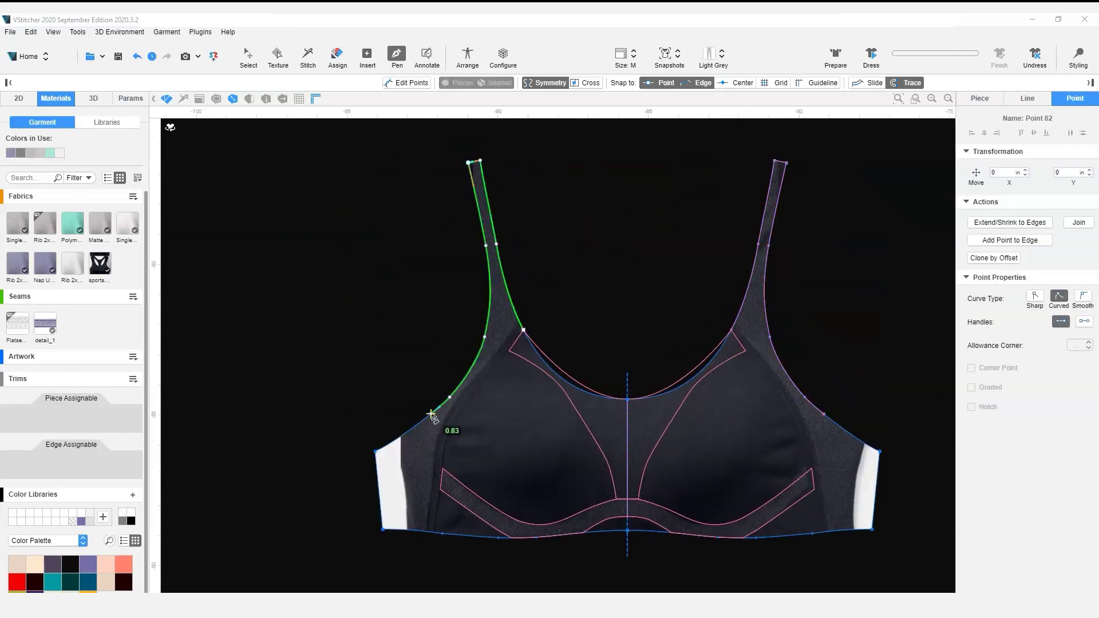
scroll(431, 528, up, 3)
drag(483, 335, 525, 273)
click(610, 177)
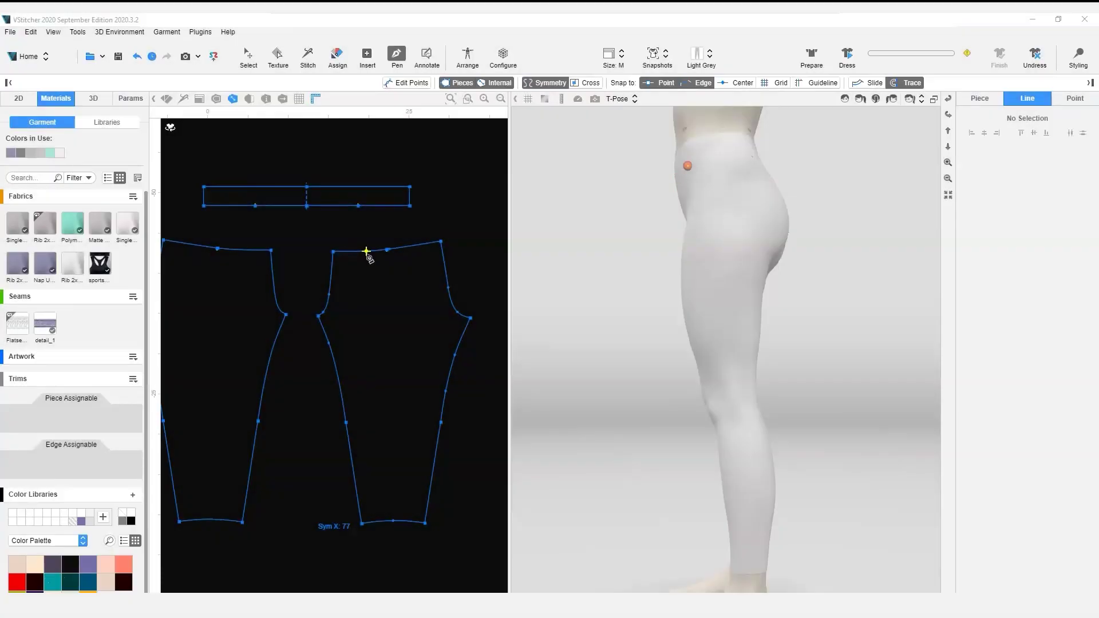
Draw a symmetric curved internal line on the leg pieces from the waist edge down to the inseam above the knee.
click(372, 250)
drag(381, 301, 378, 342)
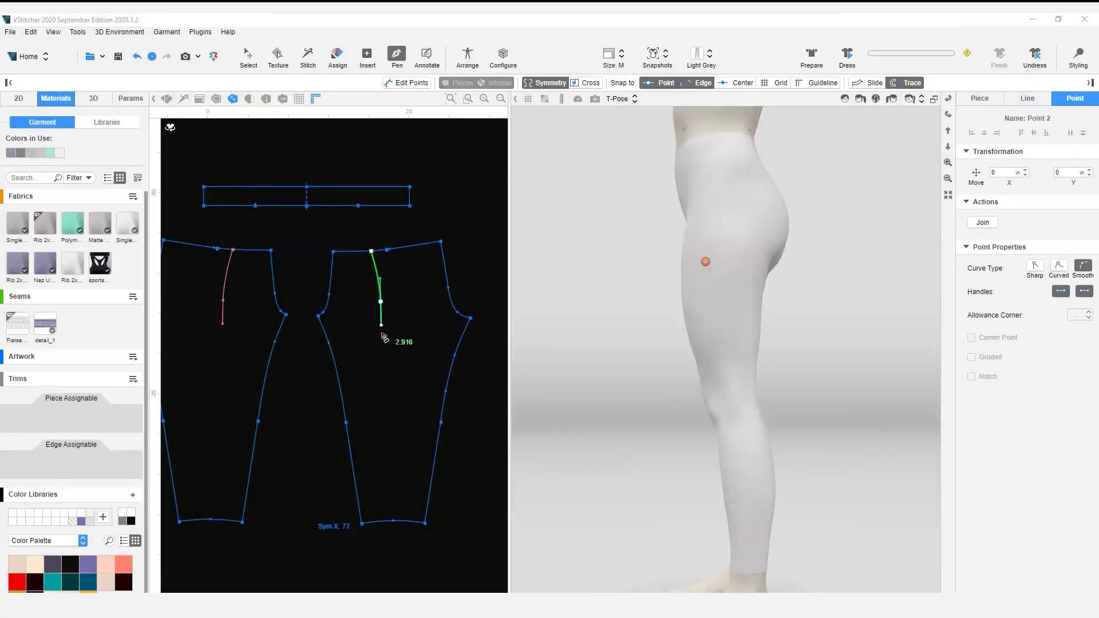
click(340, 387)
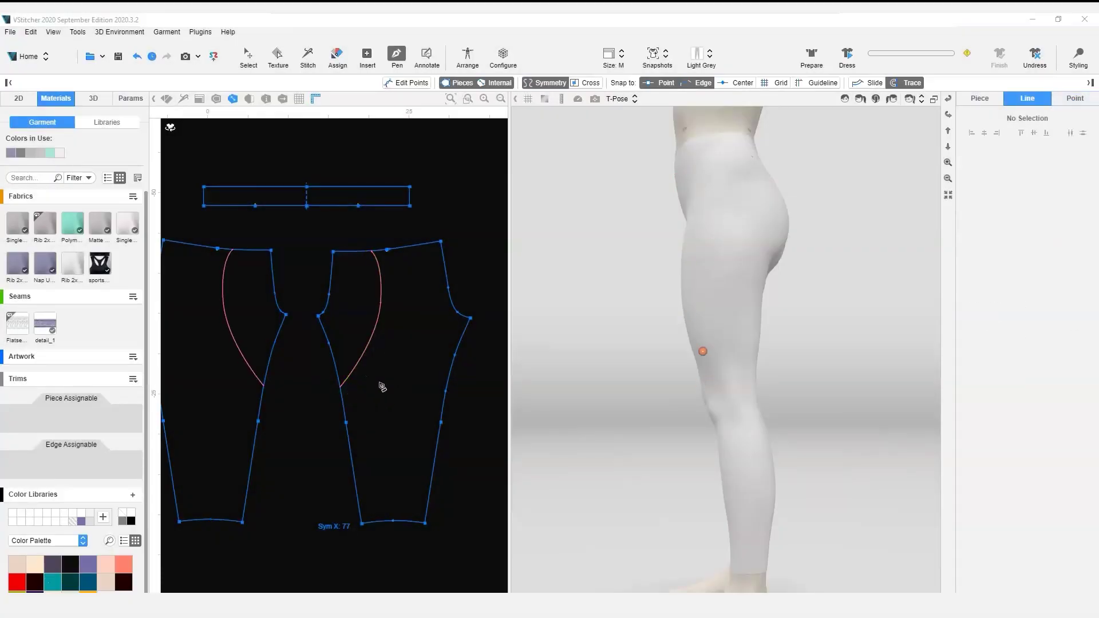
Duplicate the curved internal line on the leg piece and place the copy beside it, farther from the front crotch curve.
key(Escape)
click(373, 343)
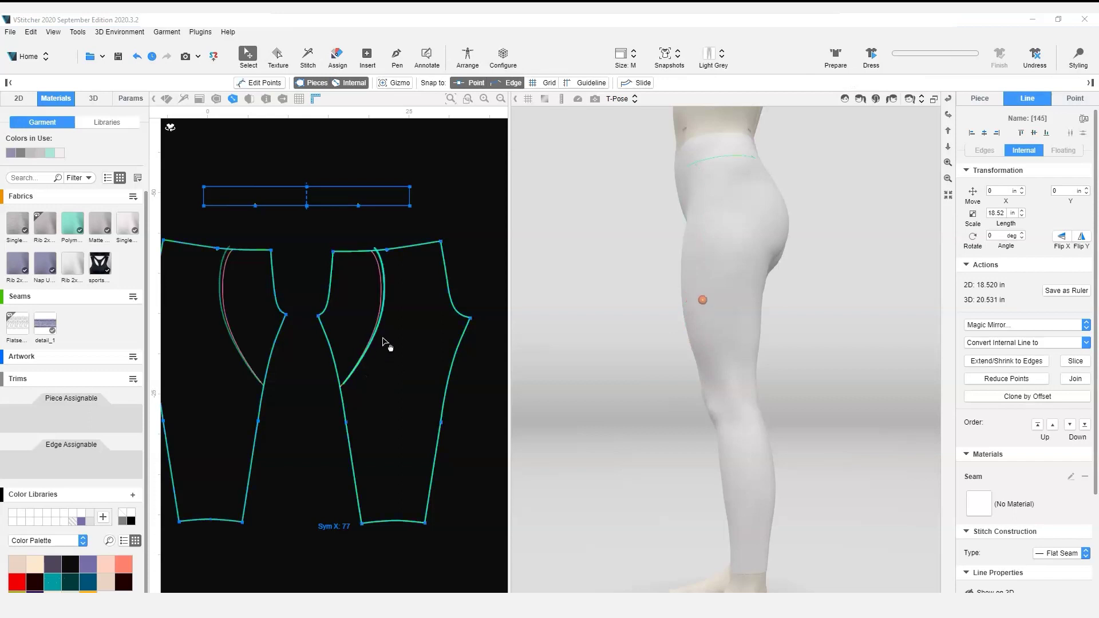
alt+drag(375, 325, 397, 332)
alt+drag(397, 332, 398, 323)
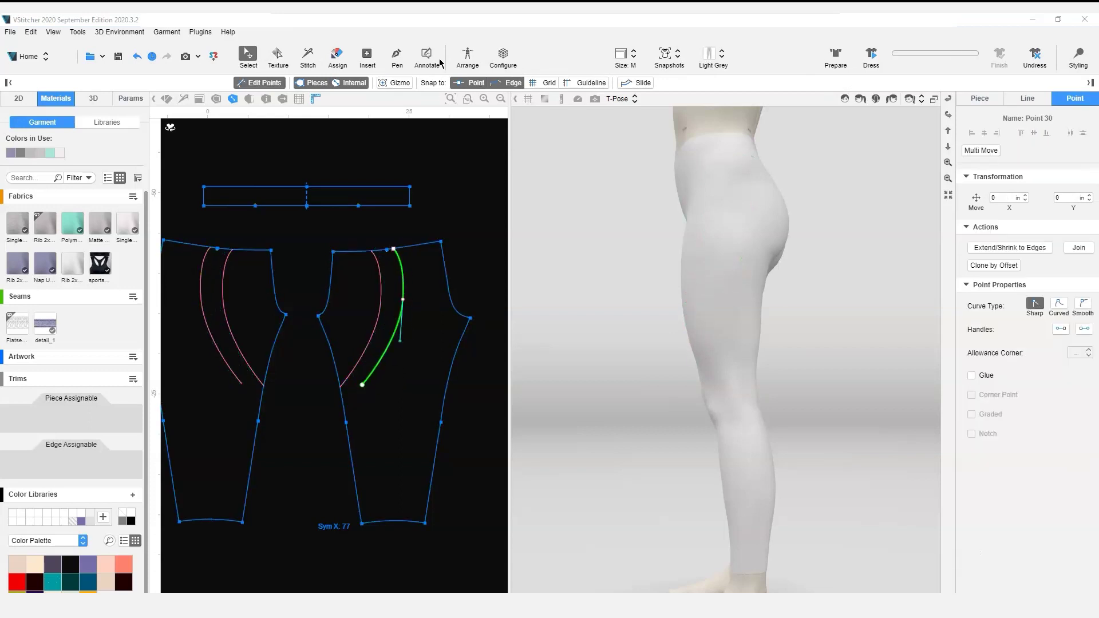
Extend the lower end of the copied curve to the leg's inseam edge with the Pen tool.
click(396, 55)
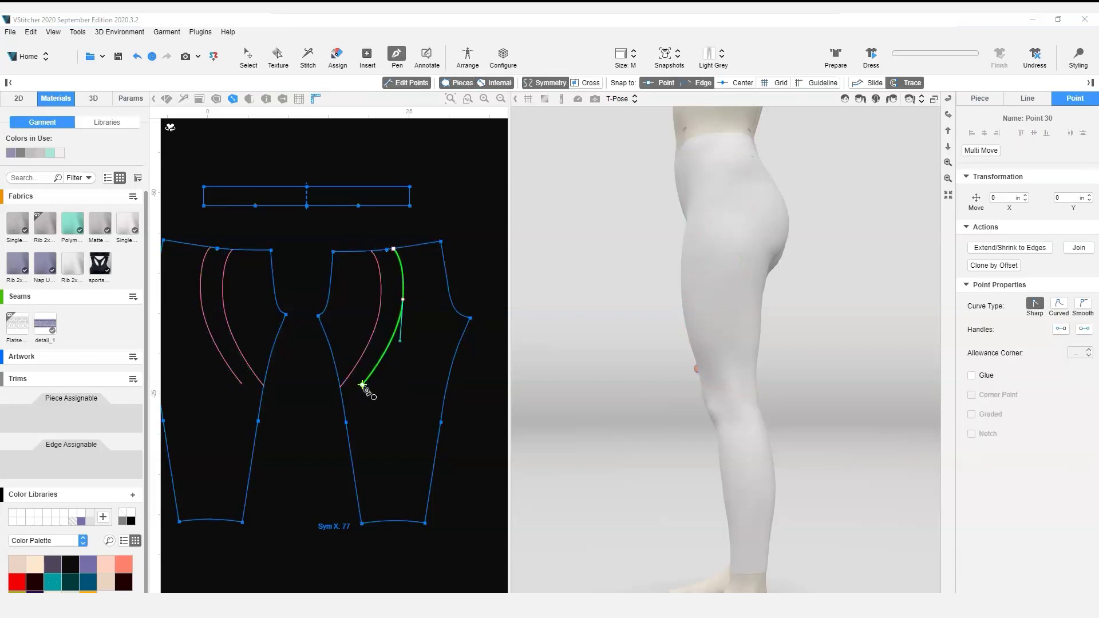
scroll(390, 247, up, 10)
click(417, 295)
key(Escape)
scroll(458, 343, down, 5)
middle_drag(432, 474, 435, 189)
scroll(334, 405, up, 5)
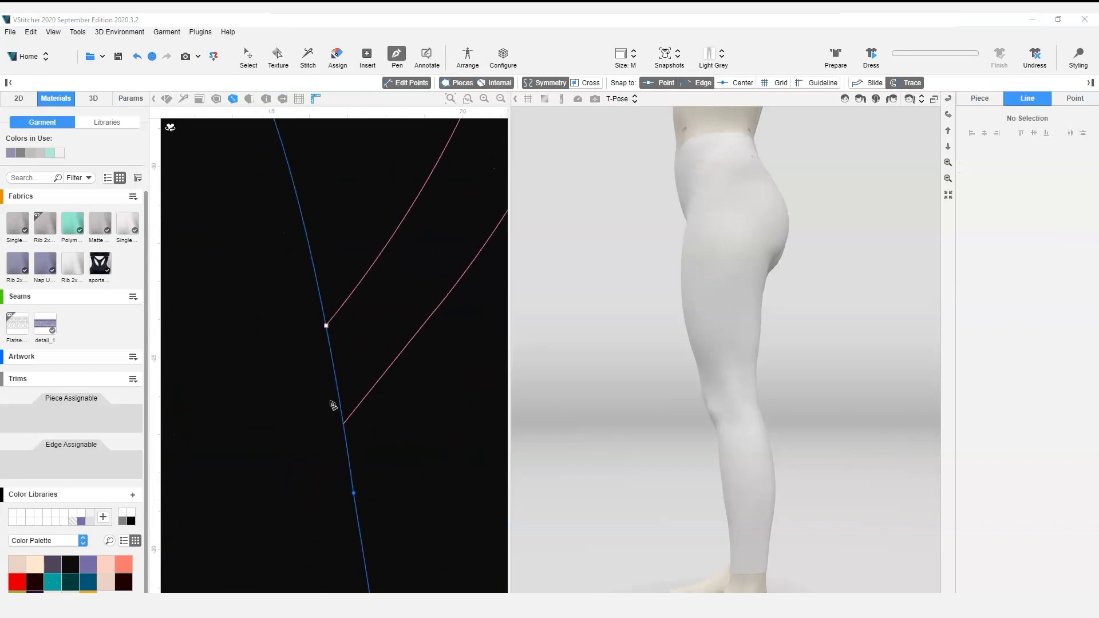
Connect the lower ends of both curves along the inseam and join the two overlapping points at the lower corner.
click(327, 300)
click(351, 442)
click(361, 384)
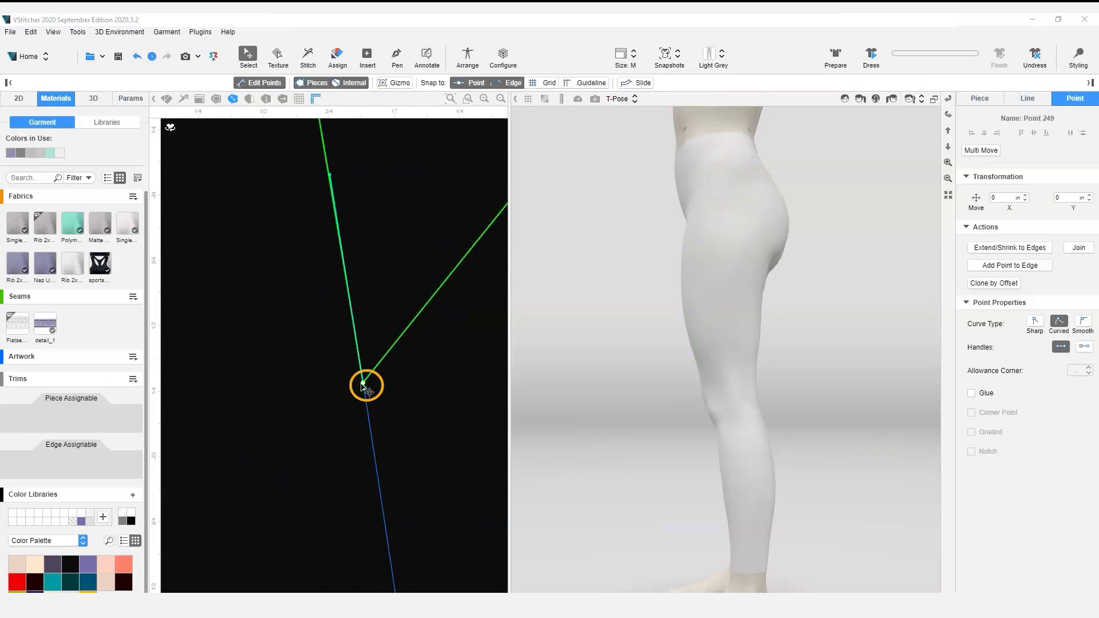
shift+click(365, 389)
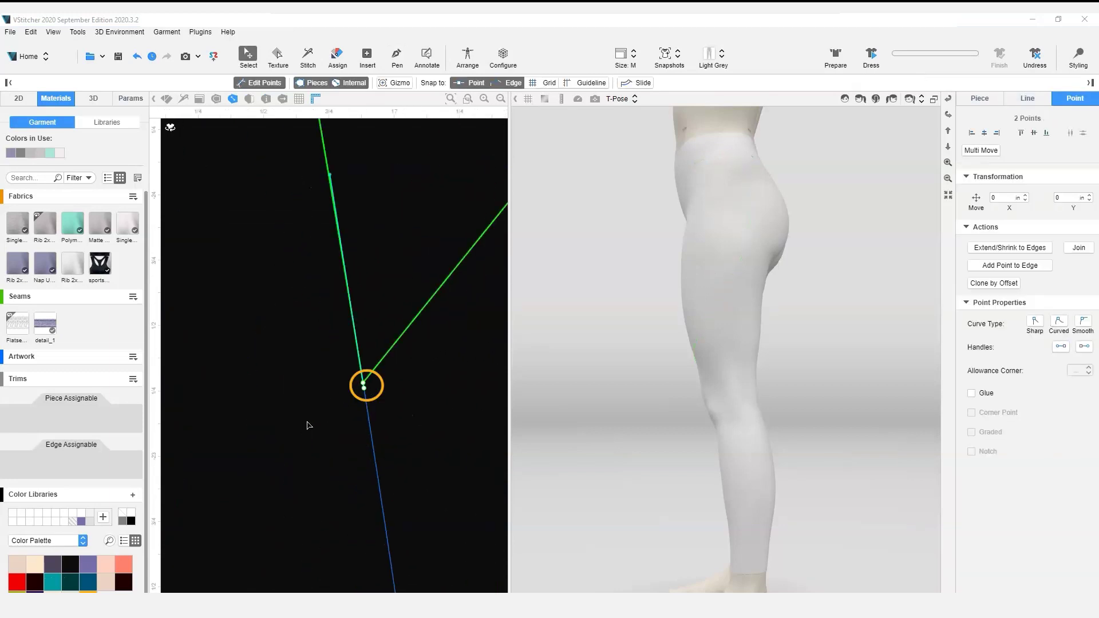
click(1079, 248)
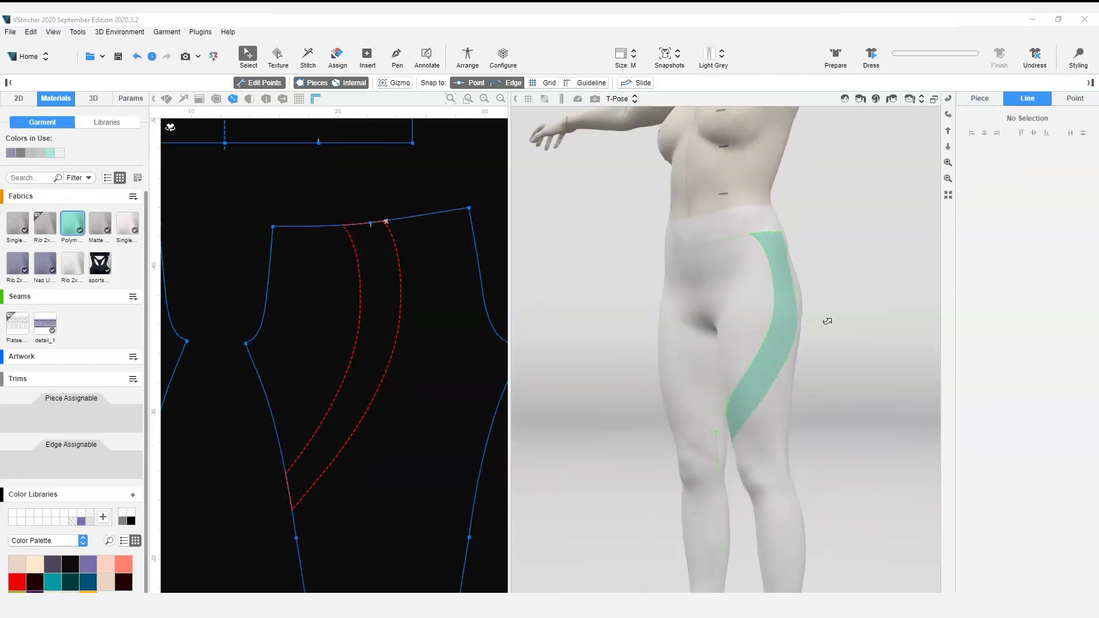
Set the thickness of the green Polymesh fabric on the leg stripe to 1 mm in its physics and inspect the raised edge.
scroll(827, 319, up, 5)
scroll(850, 378, up, 6)
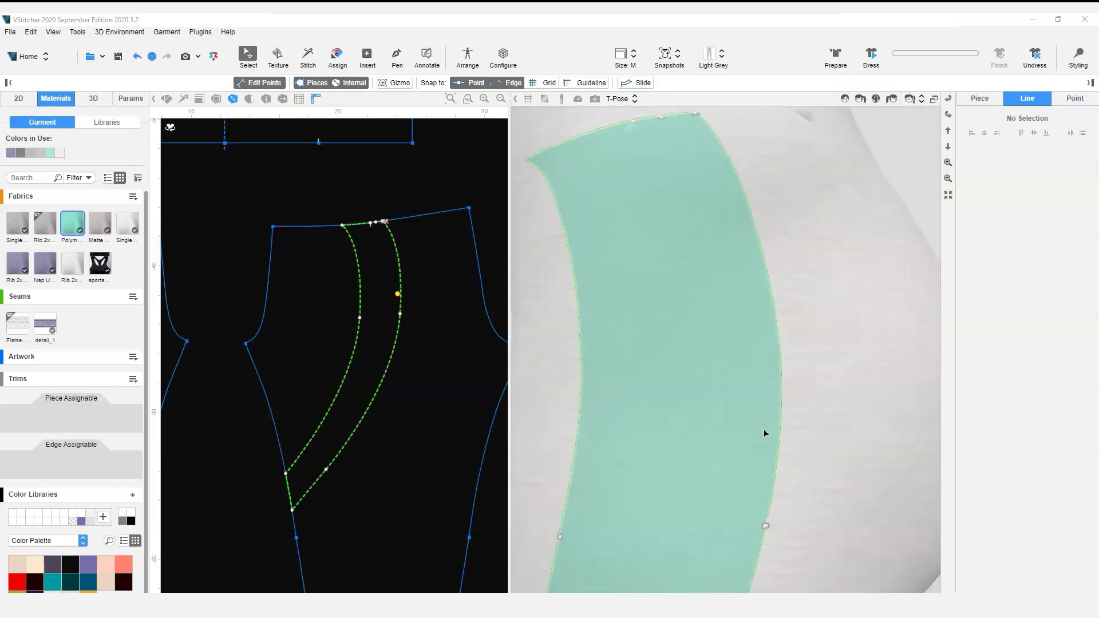
scroll(765, 434, up, 4)
right_drag(827, 435, 741, 351)
key(t)
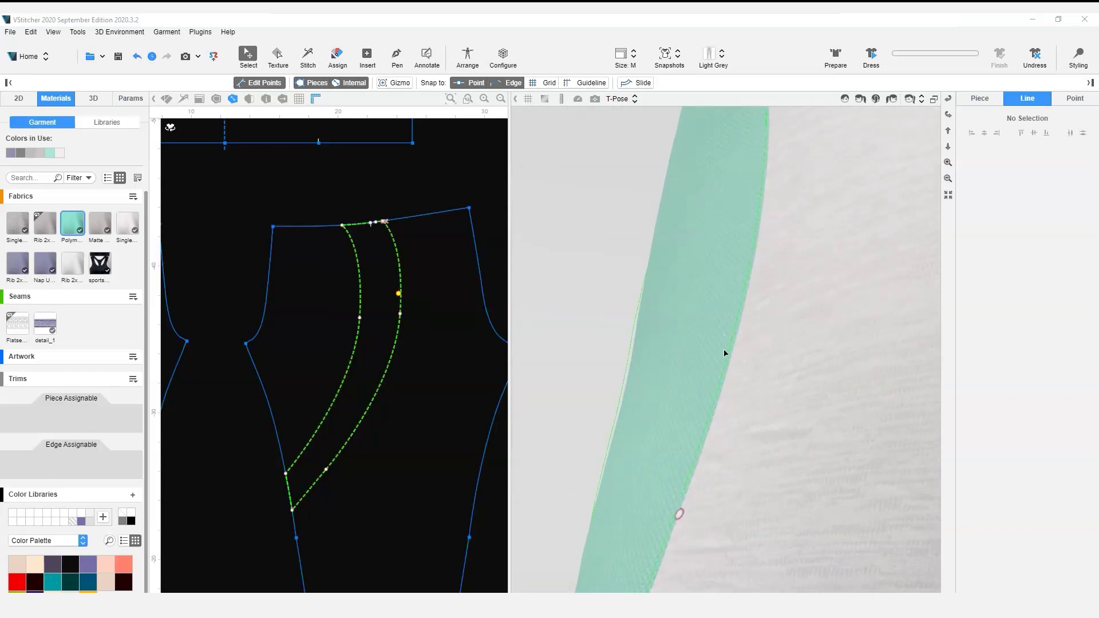
click(724, 351)
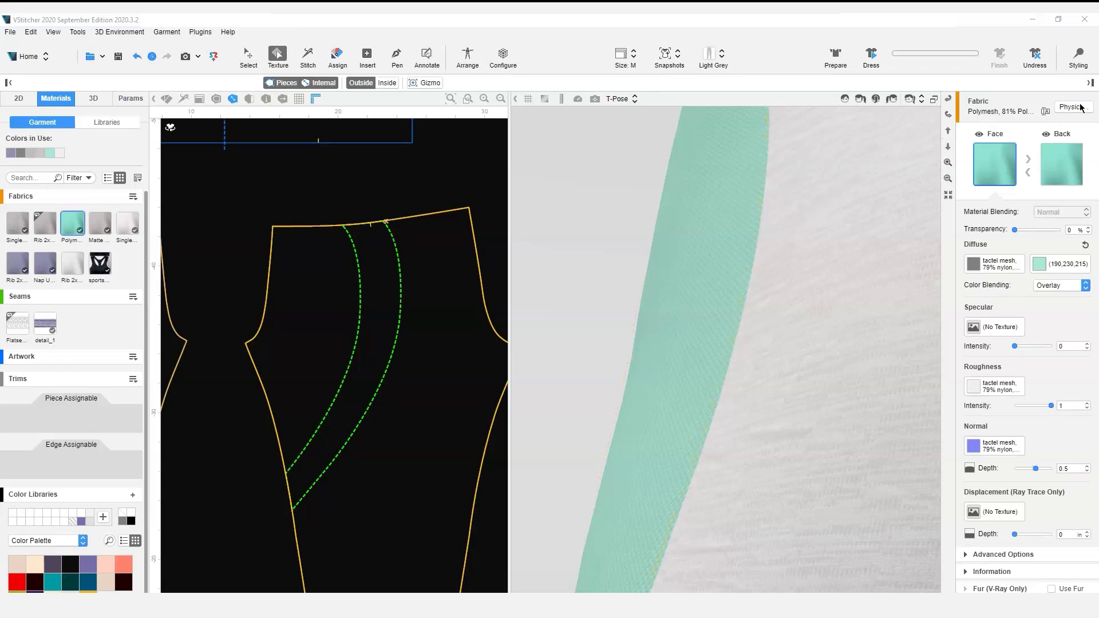
click(1075, 107)
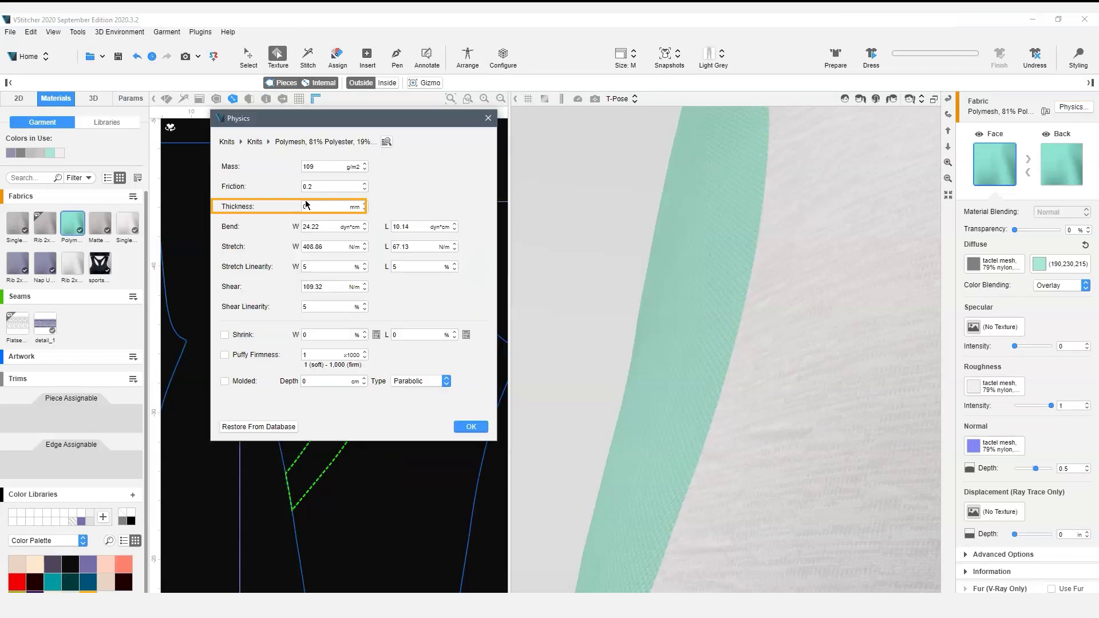
double_click(313, 206)
text(1)
key(Return)
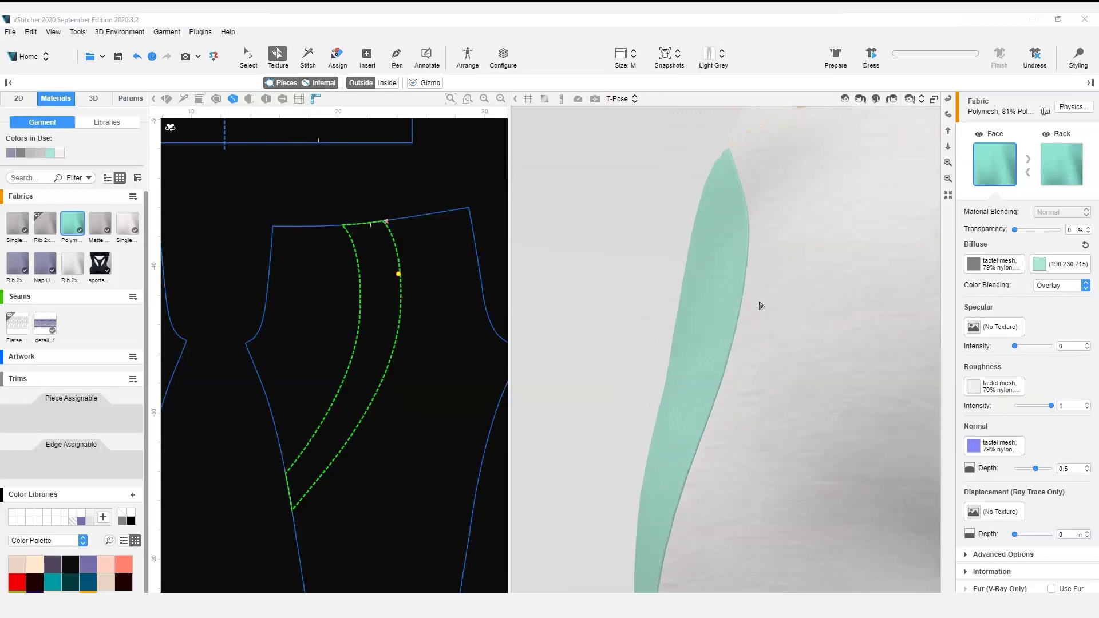
drag(535, 308, 760, 417)
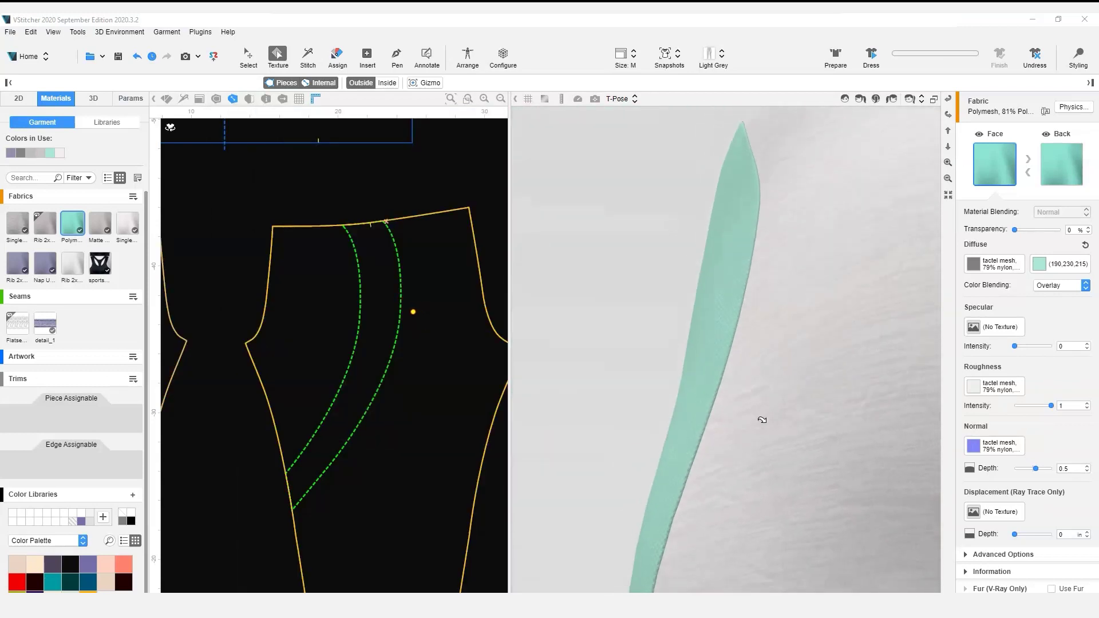